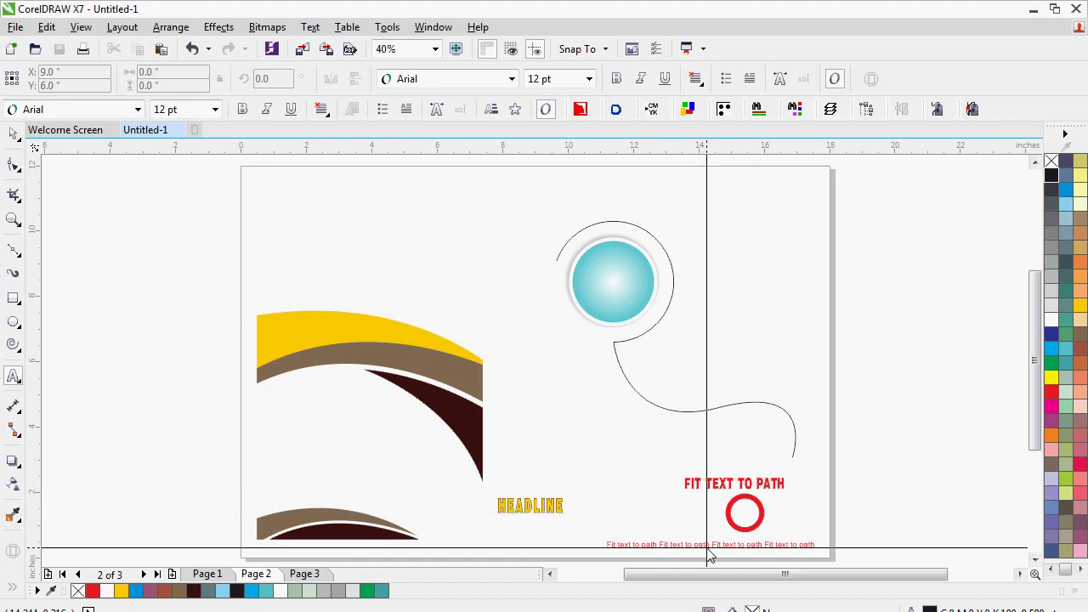
Move the red FIT TEXT TO PATH heading above the large yellow curved shape and fit it to the shape's upper edge.
{"action": "left_click_drag", "start_coordinate": [711, 482], "coordinate": [390, 279]}
{"action": "key", "text": "ctrl+space"}
{"action": "key", "text": "F2"}
{"action": "left_click_drag", "start_coordinate": [168, 221], "coordinate": [598, 451]}
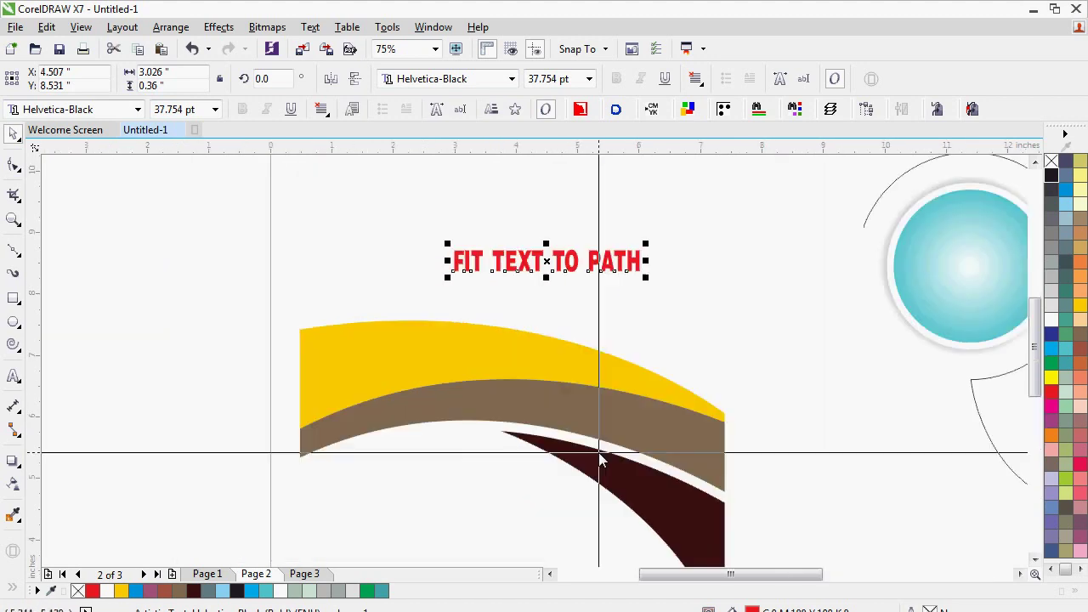
{"action": "left_click", "coordinate": [310, 28]}
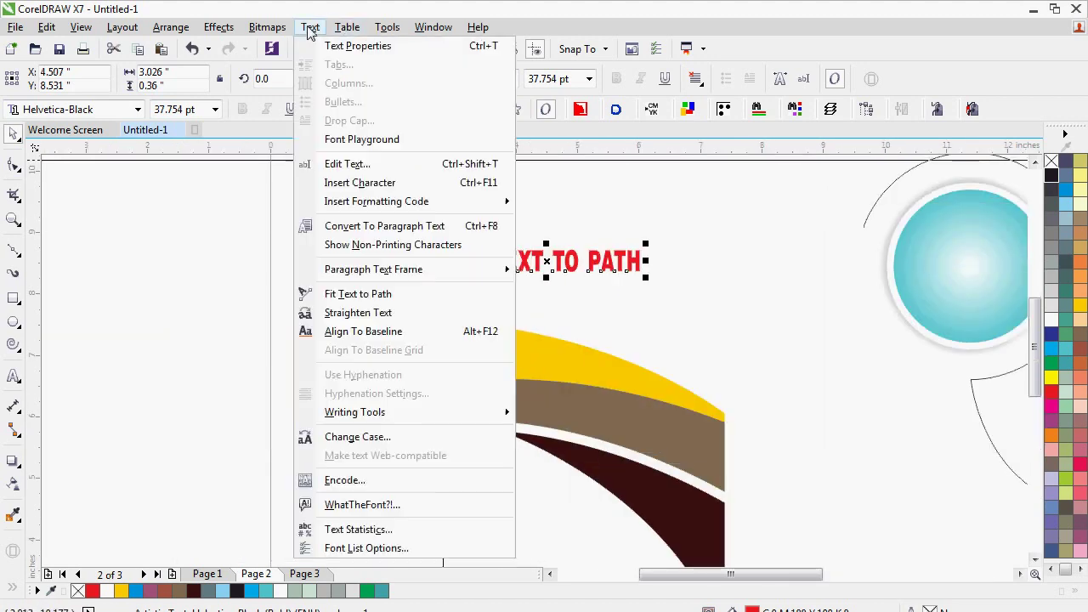
{"action": "left_click", "coordinate": [371, 292]}
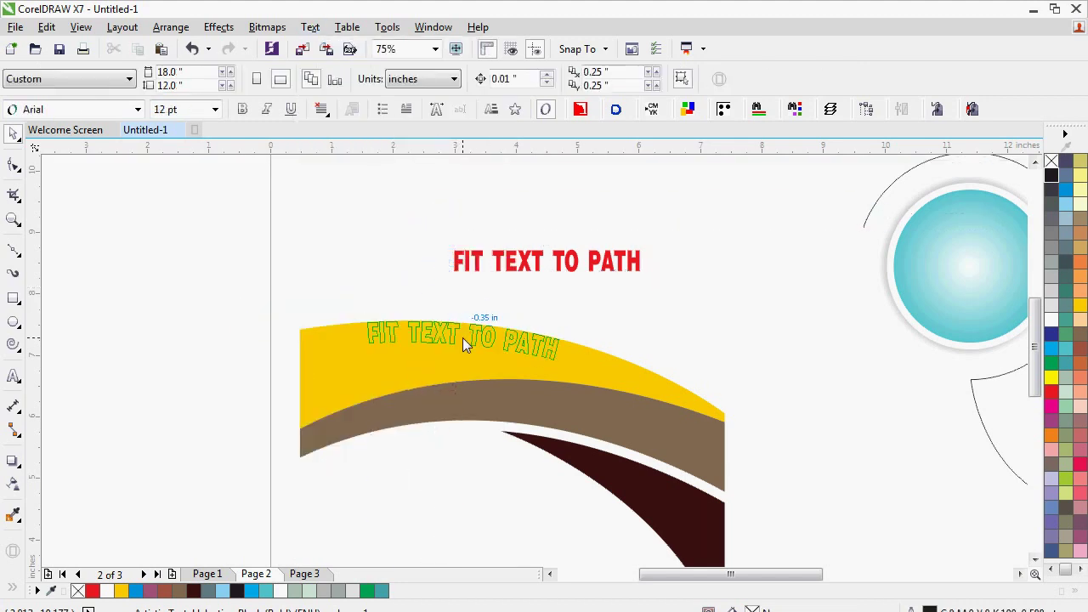
{"action": "left_click", "coordinate": [466, 331]}
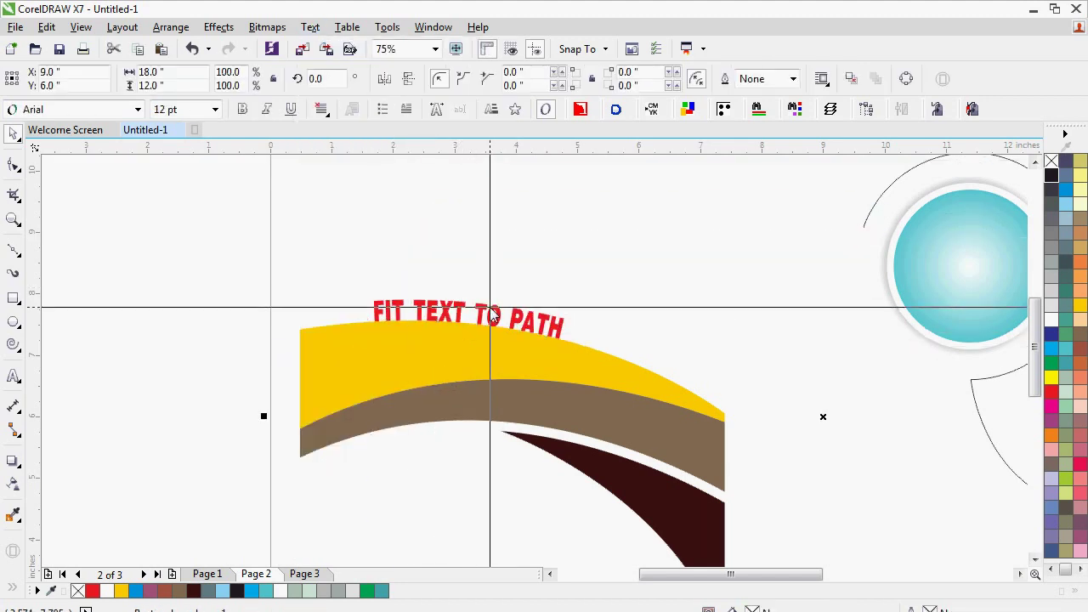
Set the fitted heading's font size to 72 pt and reposition it along the curve above the yellow shape.
{"action": "left_click", "coordinate": [490, 316]}
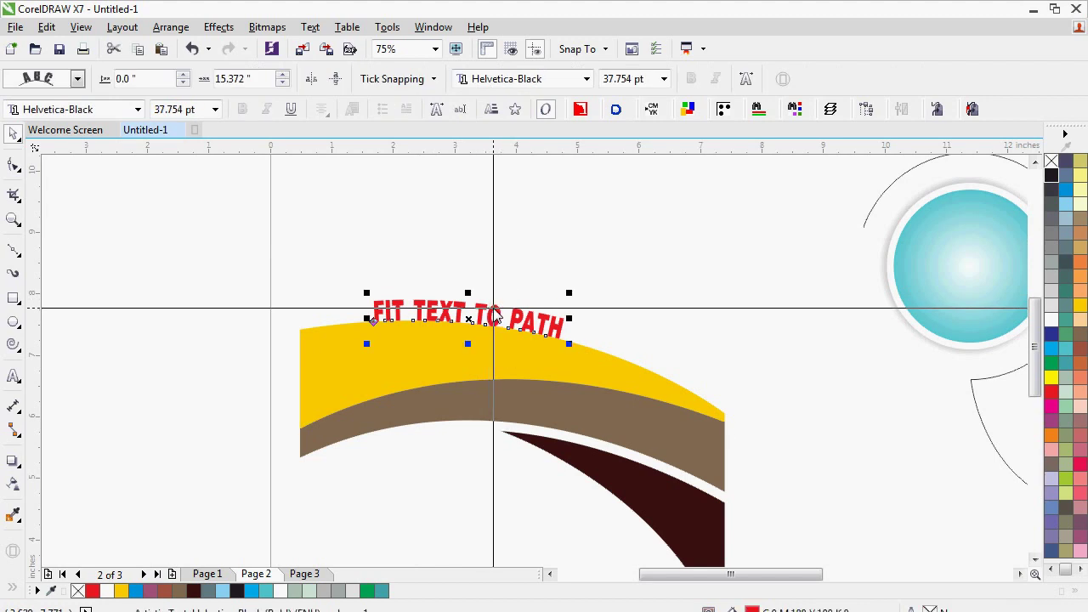
{"action": "left_click_drag", "start_coordinate": [493, 311], "coordinate": [654, 333]}
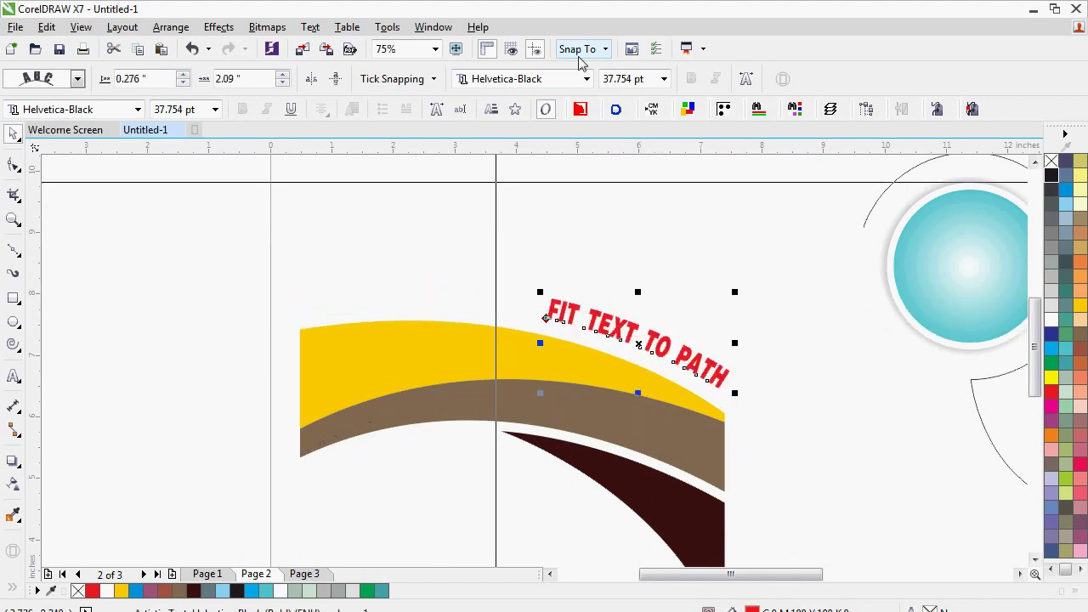
{"action": "left_click", "coordinate": [665, 79]}
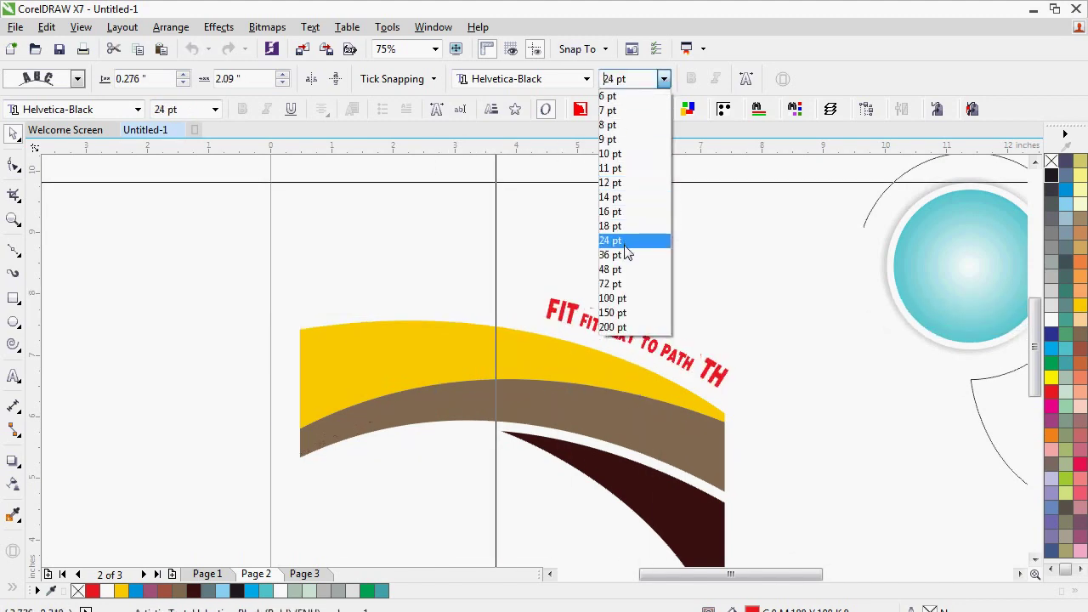
{"action": "left_click", "coordinate": [627, 283]}
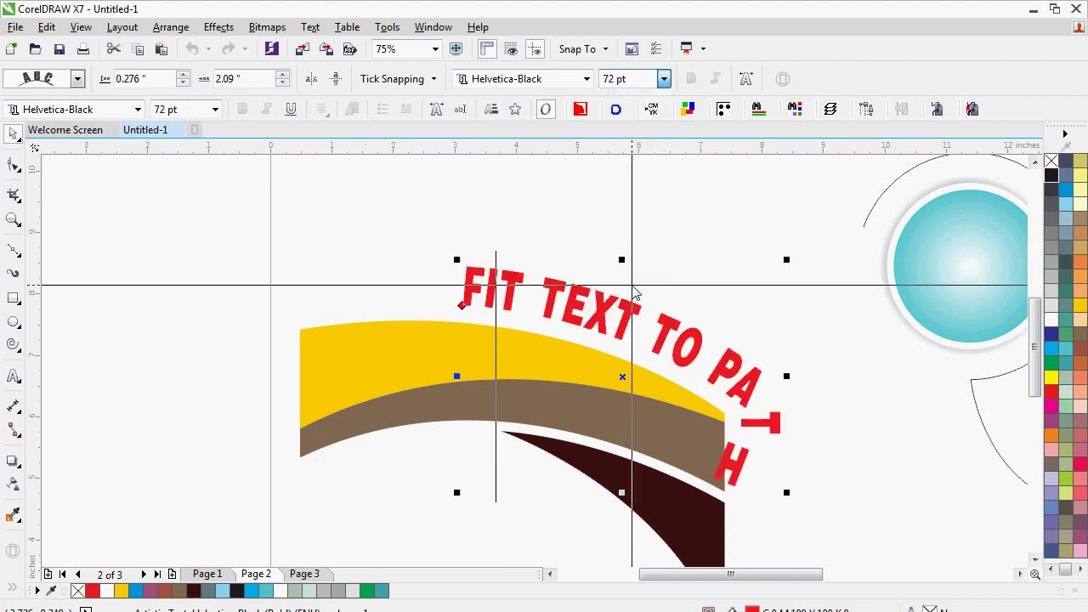
{"action": "left_click_drag", "start_coordinate": [618, 311], "coordinate": [466, 260]}
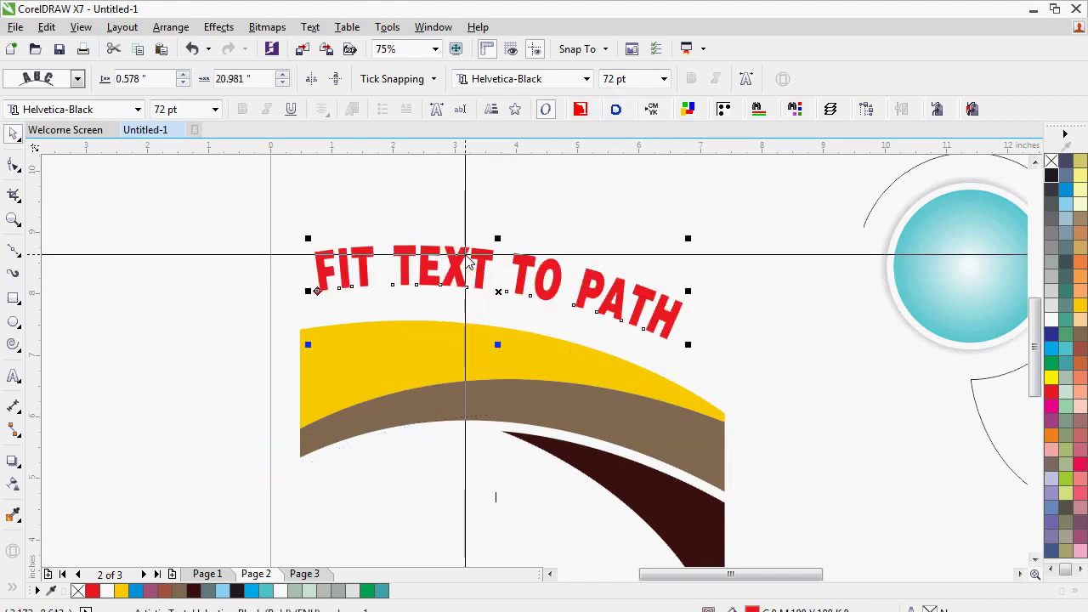
Set the heading's distance from the path to 0.478 in and its offset along the path to 20.831 in.
{"action": "left_click", "coordinate": [183, 82]}
{"action": "left_click", "coordinate": [184, 83]}
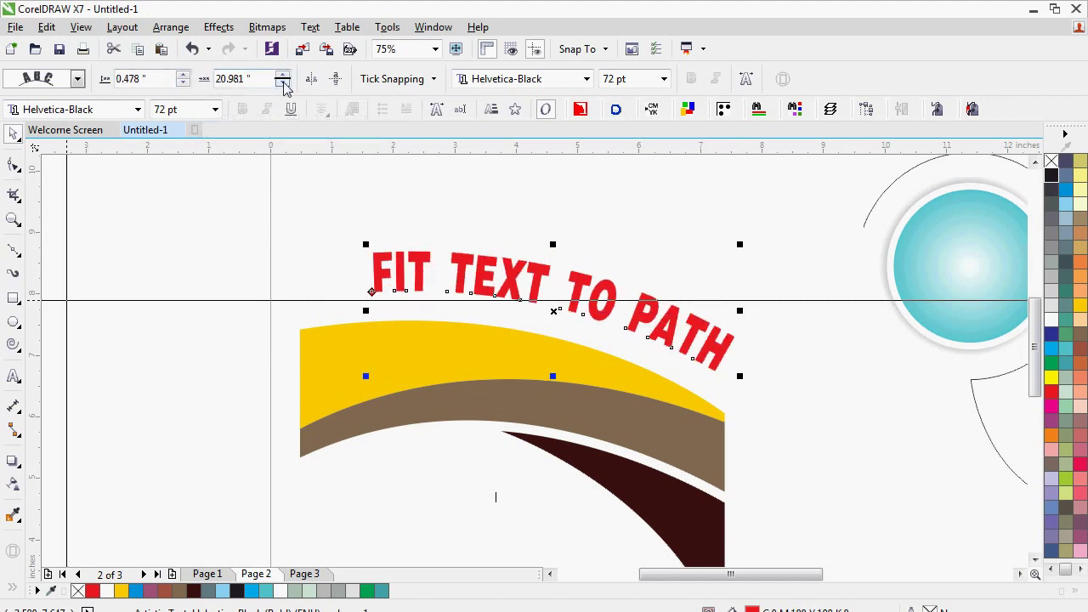
{"action": "left_click_drag", "start_coordinate": [283, 83], "coordinate": [283, 76]}
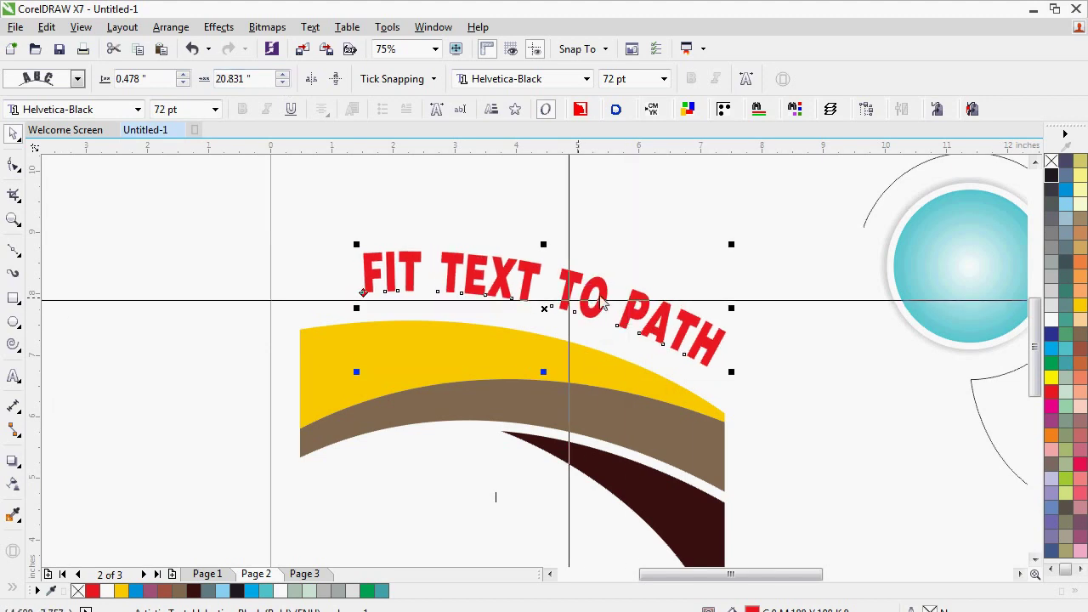
{"action": "left_click", "coordinate": [76, 78]}
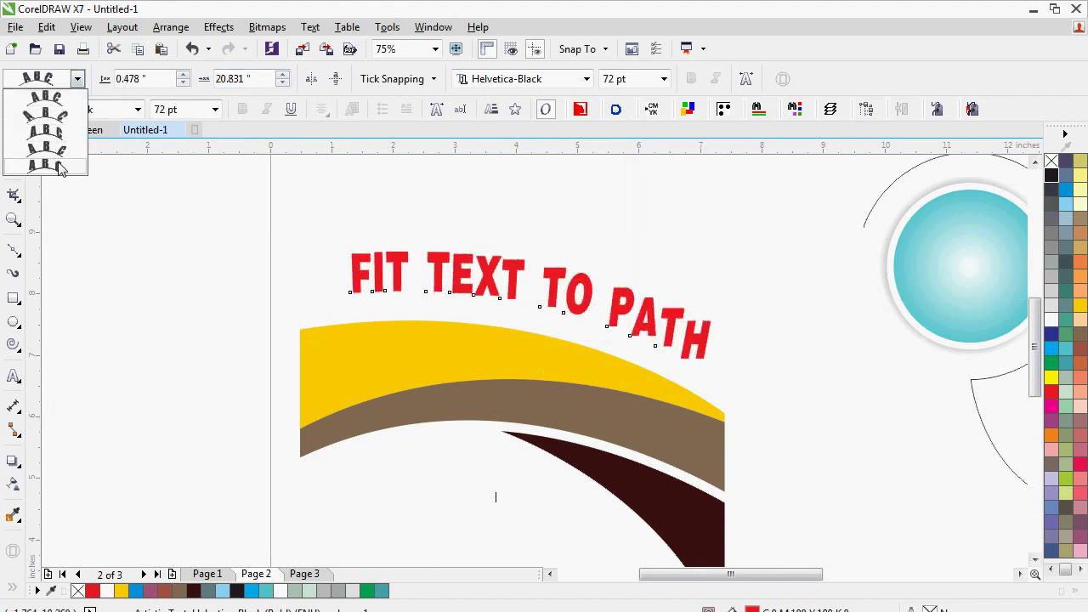
{"action": "left_click", "coordinate": [600, 4]}
{"action": "left_click", "coordinate": [571, 291]}
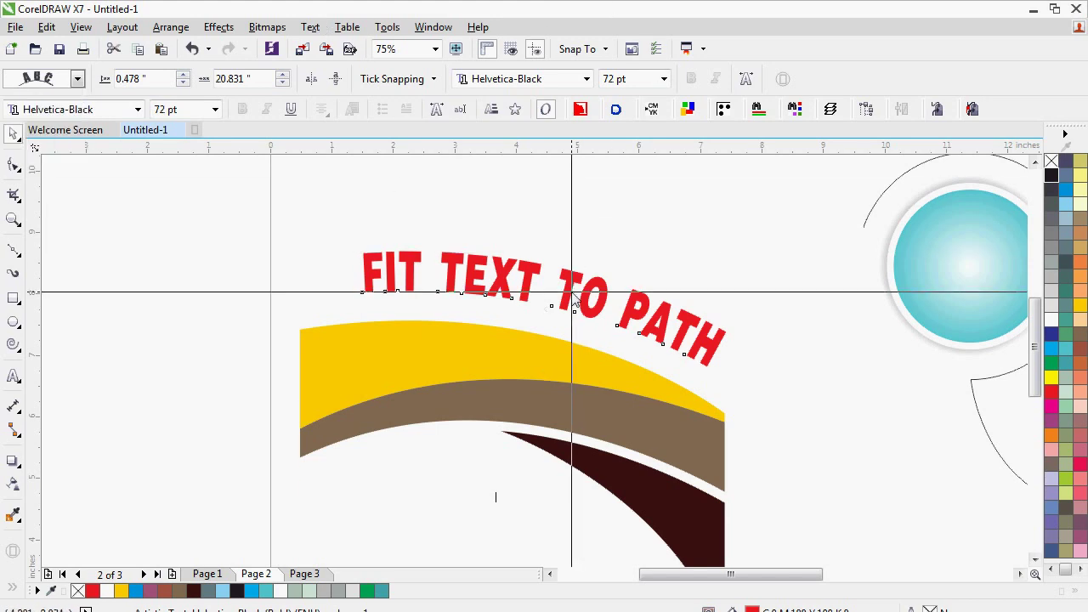
Move the fitted FIT TEXT TO PATH heading slightly closer to the yellow curve and deselect it.
{"action": "left_click", "coordinate": [568, 276]}
{"action": "left_click_drag", "start_coordinate": [569, 276], "coordinate": [558, 288]}
{"action": "scroll", "coordinate": [655, 344], "scroll_direction": "down", "scroll_amount": 2}
{"action": "left_click", "coordinate": [728, 422]}
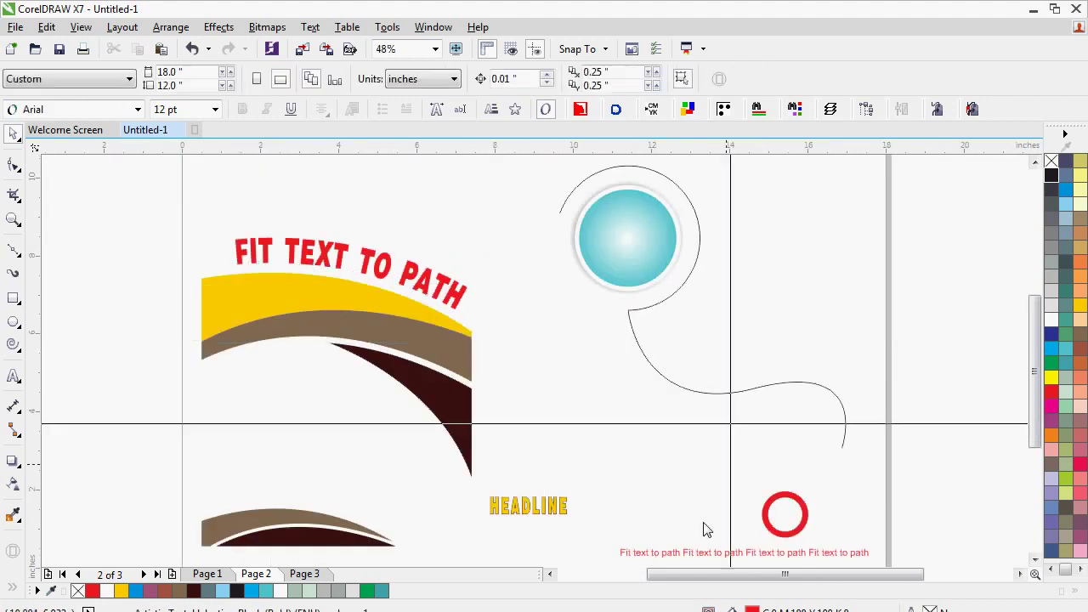
Fit the yellow HEADLINE text along the upper edge of the small brown curved shape.
{"action": "left_click", "coordinate": [548, 505]}
{"action": "scroll", "coordinate": [409, 515], "scroll_direction": "up", "scroll_amount": 2}
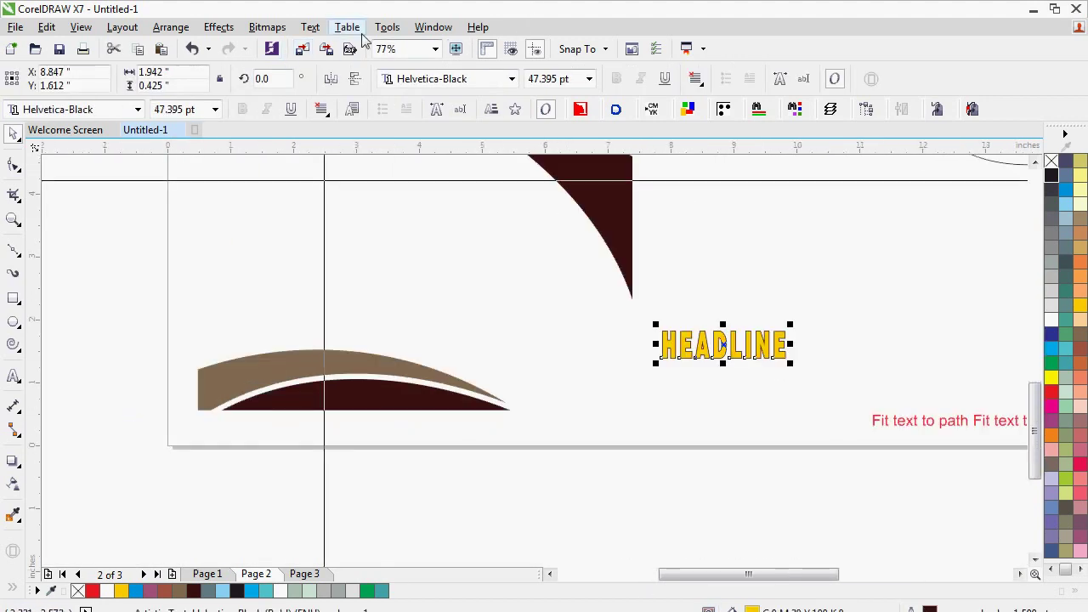
{"action": "left_click", "coordinate": [310, 28]}
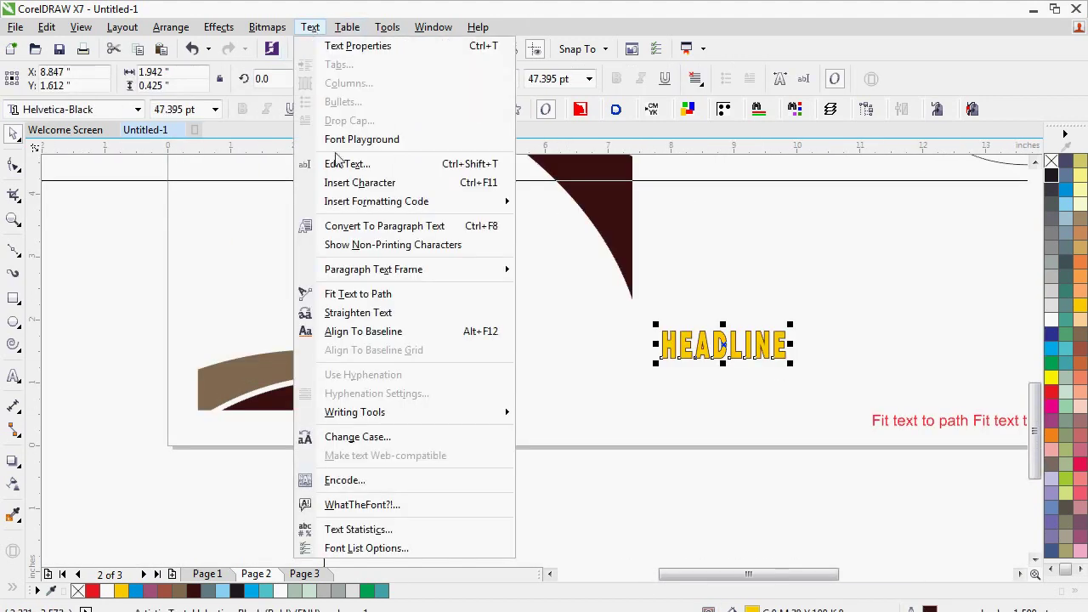
{"action": "left_click", "coordinate": [358, 294]}
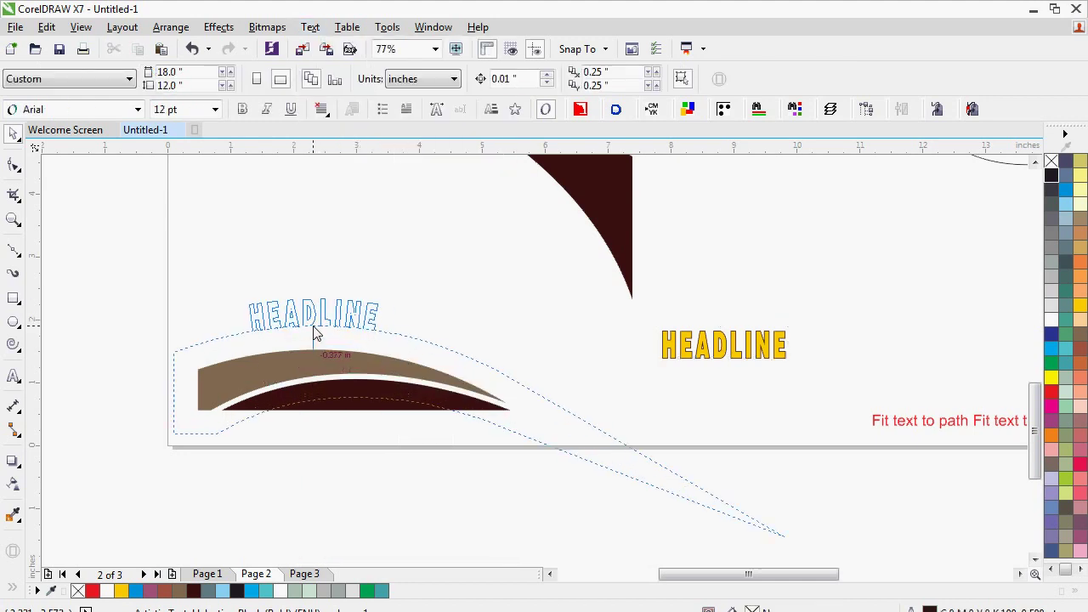
{"action": "left_click", "coordinate": [314, 334]}
{"action": "mouse_move", "coordinate": [314, 317]}
{"action": "left_mouse_down"}
{"action": "mouse_move", "coordinate": [298, 333]}
{"action": "mouse_move", "coordinate": [313, 327]}
{"action": "left_mouse_up"}
{"action": "scroll", "coordinate": [631, 296], "scroll_direction": "down", "scroll_amount": 2}
{"action": "left_click", "coordinate": [631, 299]}
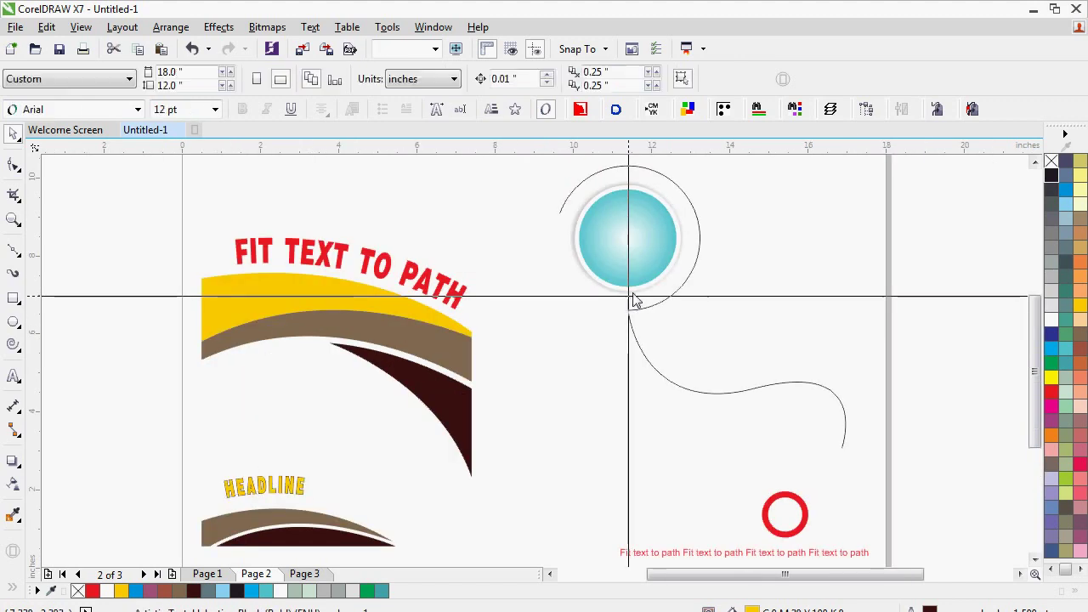
Slide HEADLINE along the small brown curve to an offset of about 0.985 in, about 0.363 in outside the edge.
{"action": "left_click_drag", "start_coordinate": [288, 479], "coordinate": [366, 494]}
{"action": "key", "text": "ctrl+z"}
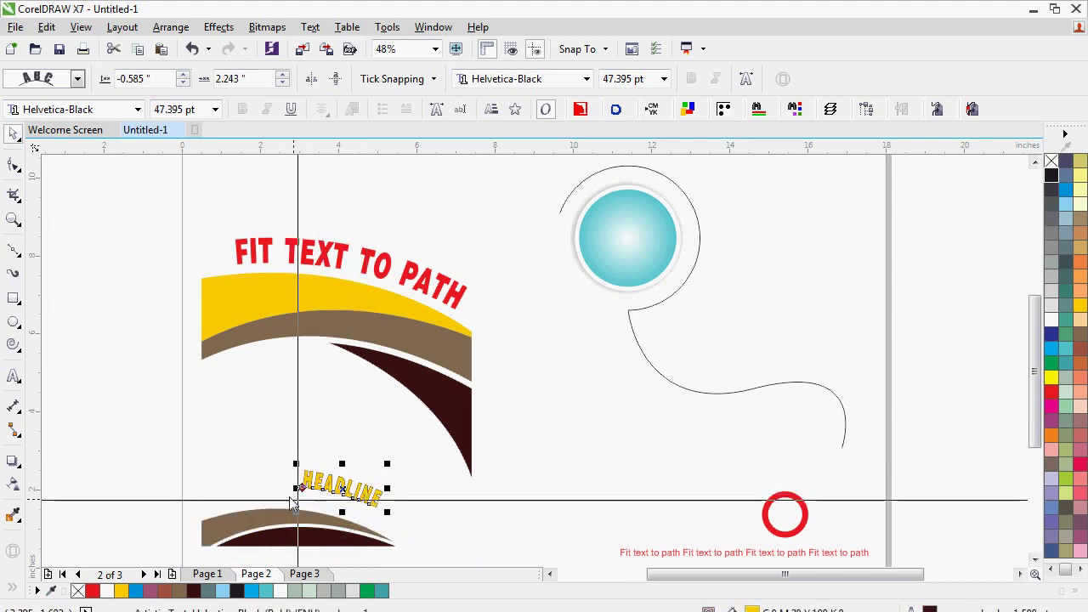
{"action": "key", "text": "F2"}
{"action": "left_click_drag", "start_coordinate": [189, 454], "coordinate": [594, 582]}
{"action": "mouse_move", "coordinate": [481, 260]}
{"action": "left_mouse_down"}
{"action": "mouse_move", "coordinate": [467, 256]}
{"action": "mouse_move", "coordinate": [463, 270]}
{"action": "left_mouse_up"}
{"action": "scroll", "coordinate": [515, 272], "scroll_direction": "down", "scroll_amount": 4}
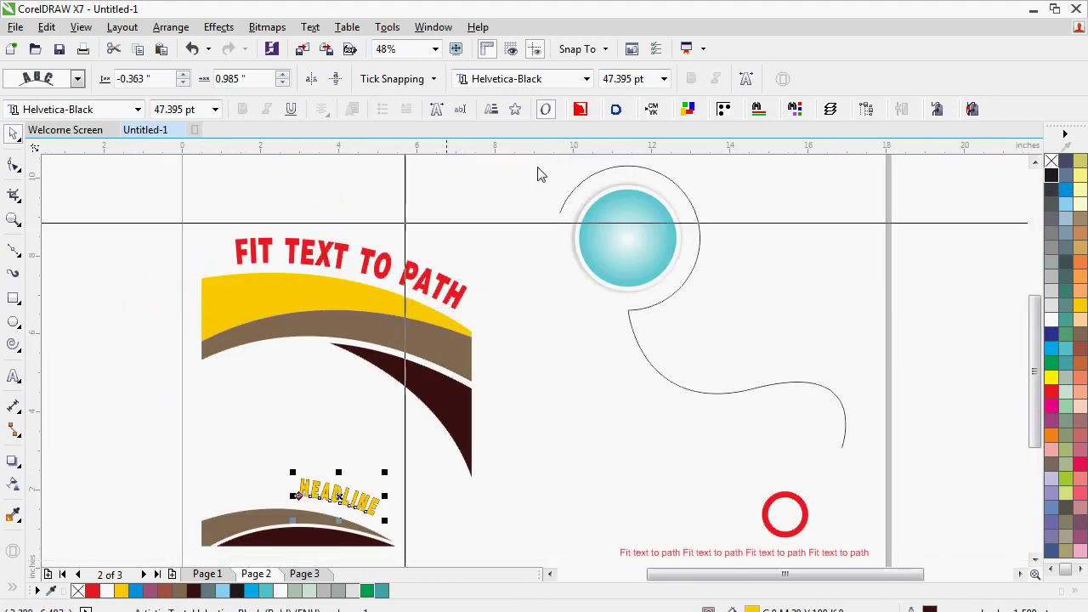
{"action": "left_click", "coordinate": [772, 479]}
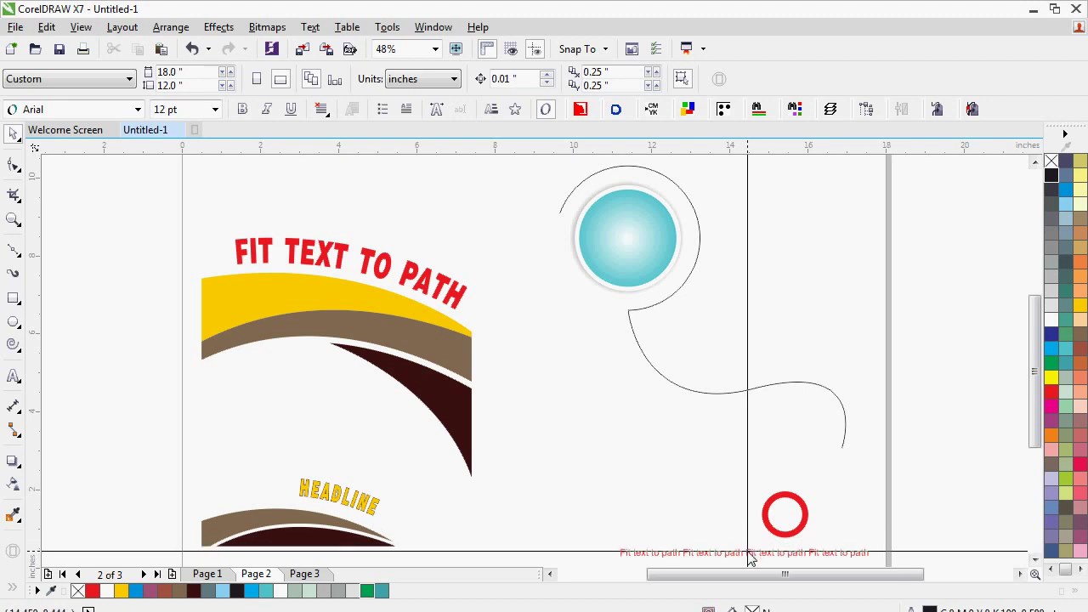
Place a copy of the small repeated "Fit text to path" line beside the teal circle.
{"action": "left_click_drag", "start_coordinate": [745, 553], "coordinate": [822, 268]}
{"action": "right_click", "coordinate": [822, 269]}
{"action": "scroll", "coordinate": [779, 238], "scroll_direction": "up", "scroll_amount": 1}
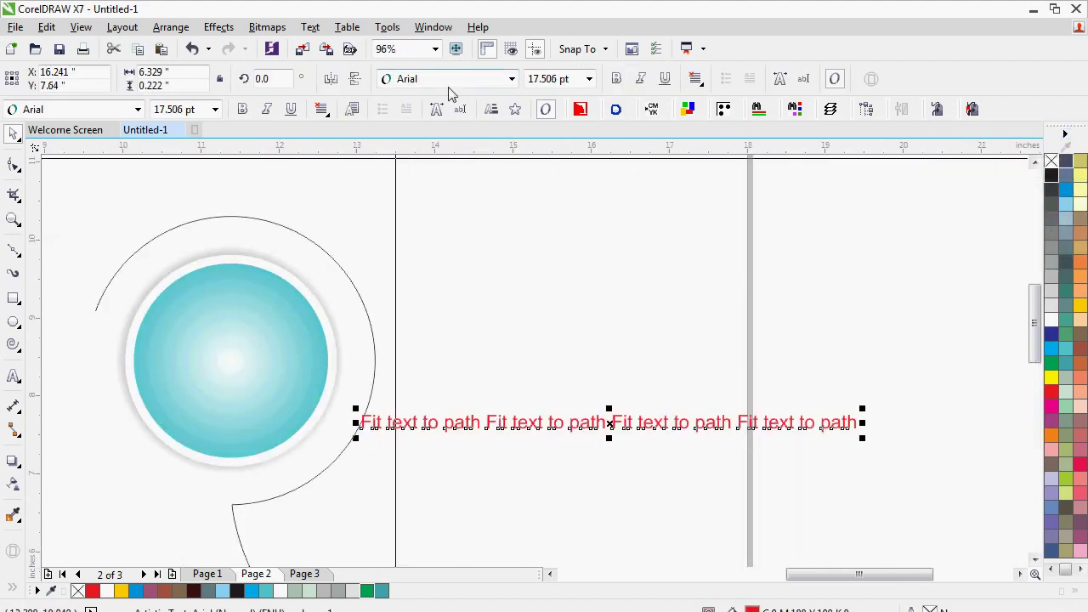
Copy the last two "Fit text to path" phrases from the duplicated text line.
{"action": "key", "text": "F8"}
{"action": "key", "text": "ctrl+shift+Left"}
{"action": "key", "text": "ctrl+shift+Left"}
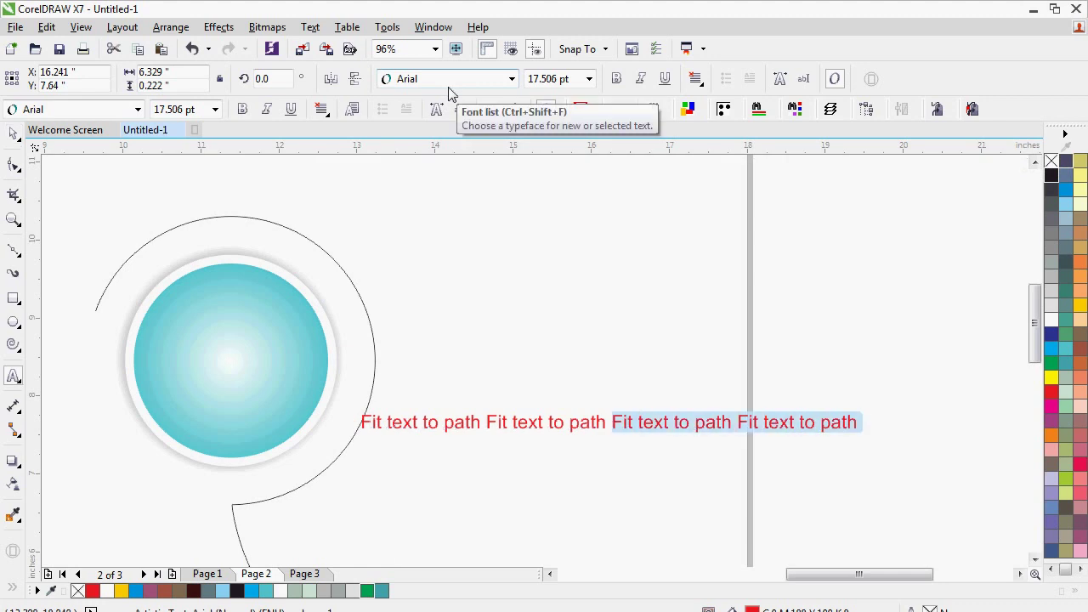
{"action": "key", "text": "End"}
{"action": "key", "text": "Escape"}
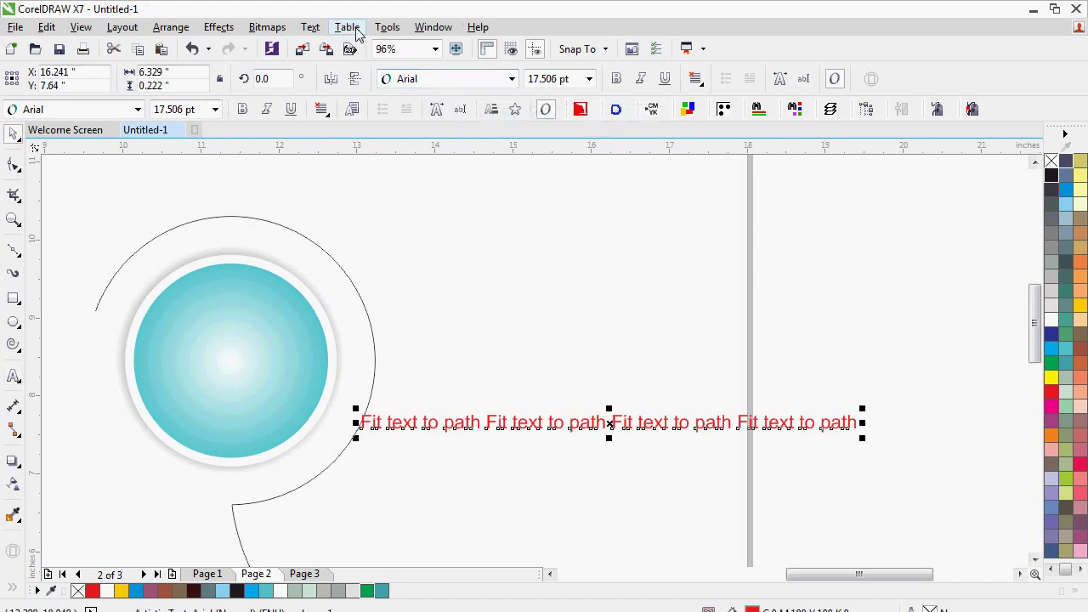
Fit the duplicated text line to the thin curve around the teal circle, starting at the curve's open upper end.
{"action": "left_click", "coordinate": [311, 27]}
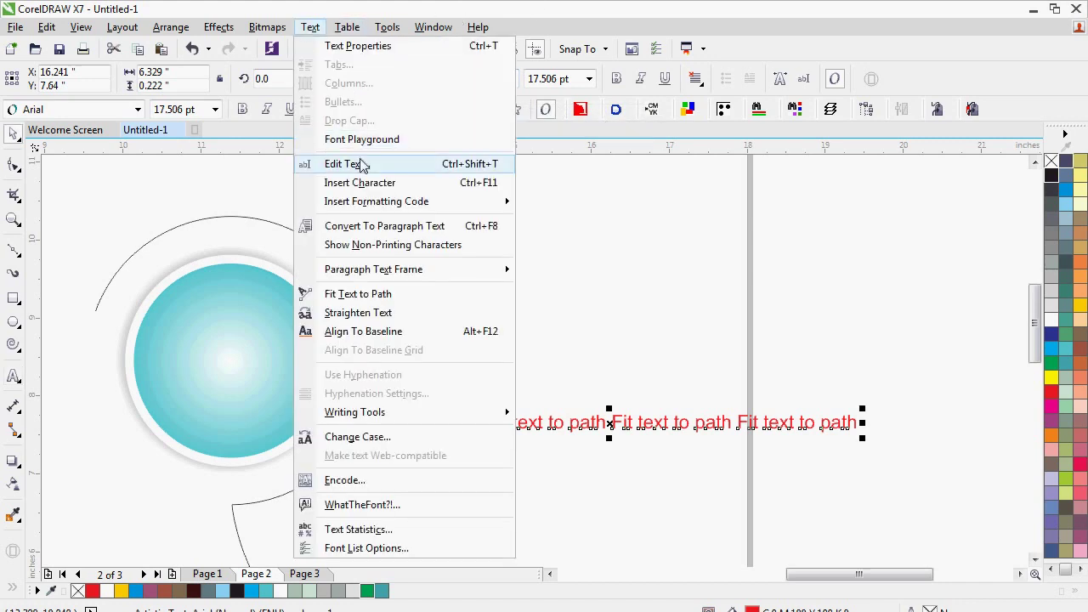
{"action": "left_click", "coordinate": [367, 293]}
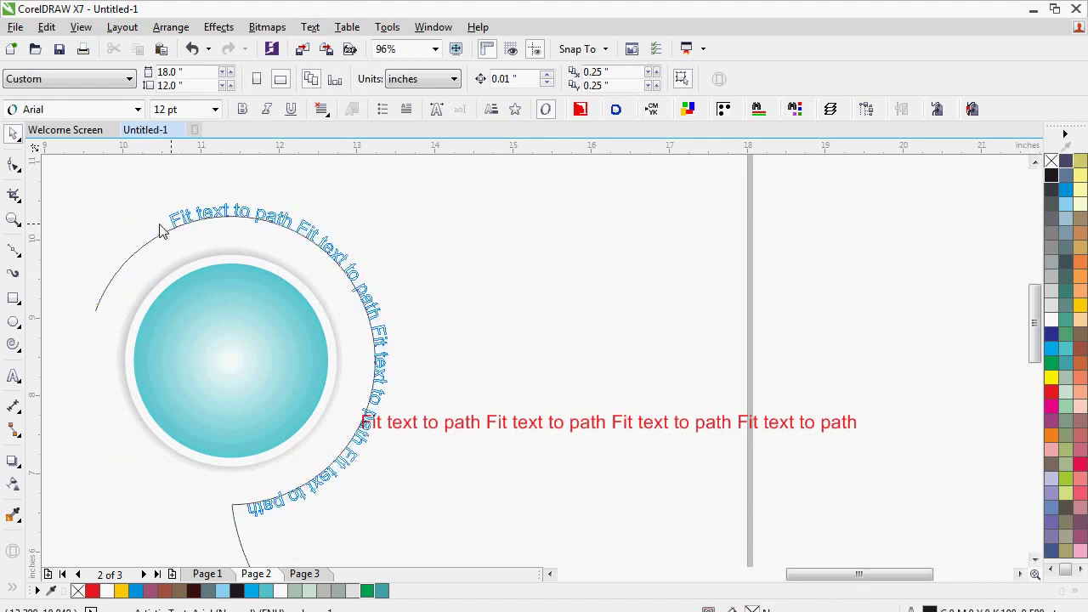
{"action": "left_click", "coordinate": [79, 307]}
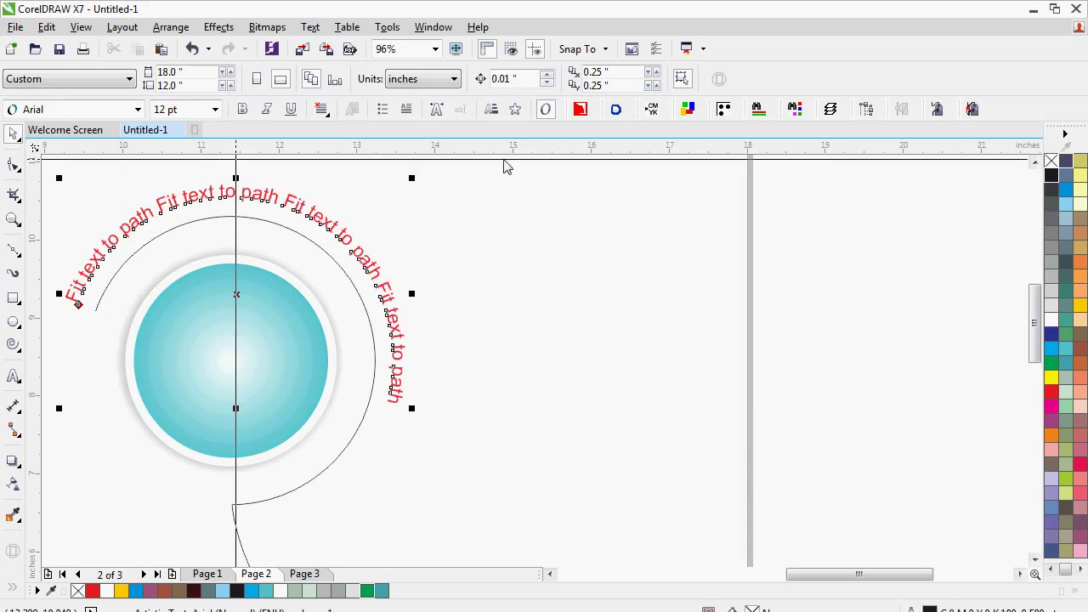
{"action": "scroll", "coordinate": [445, 345], "scroll_direction": "down", "scroll_amount": 2}
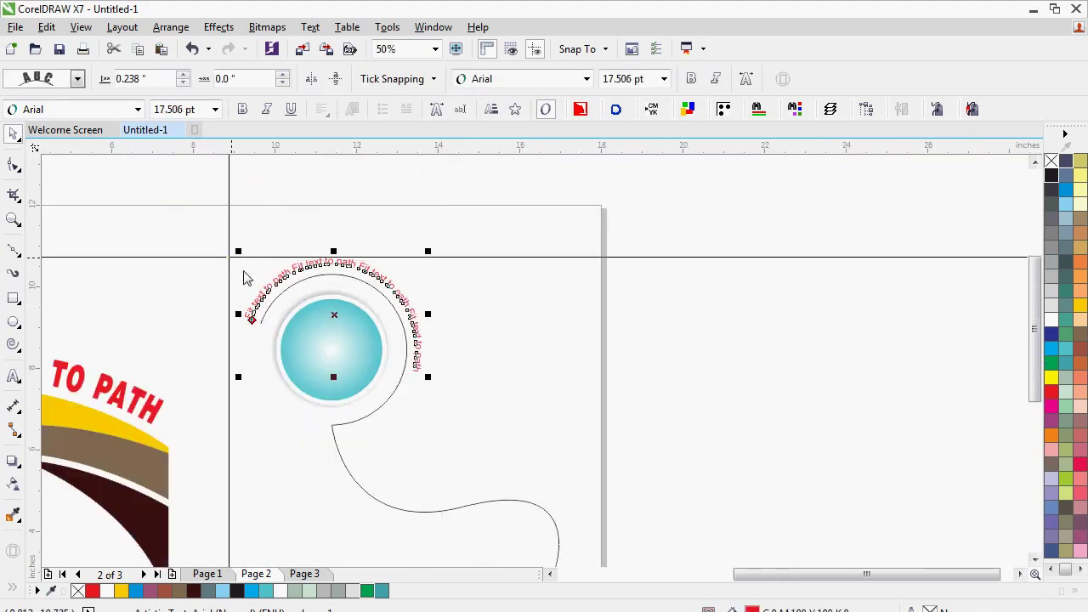
Extend the fitted text with more "Fit text to path" phrases until it runs along the whole S-shaped curve.
{"action": "scroll", "coordinate": [259, 343], "scroll_direction": "up", "scroll_amount": 1}
{"action": "key", "text": "F8"}
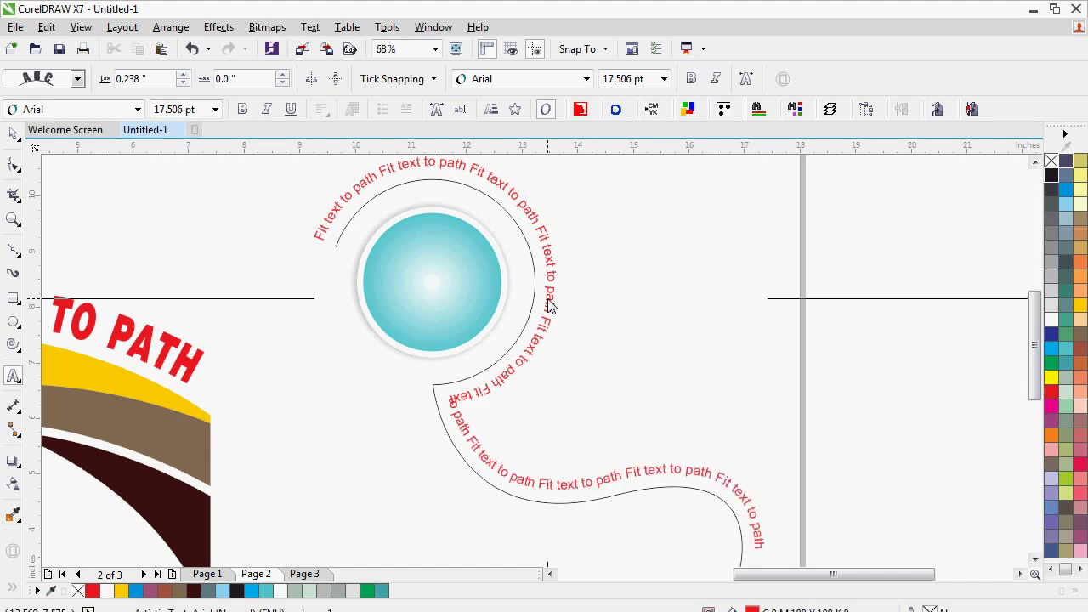
{"action": "scroll", "coordinate": [548, 306], "scroll_direction": "down", "scroll_amount": 5}
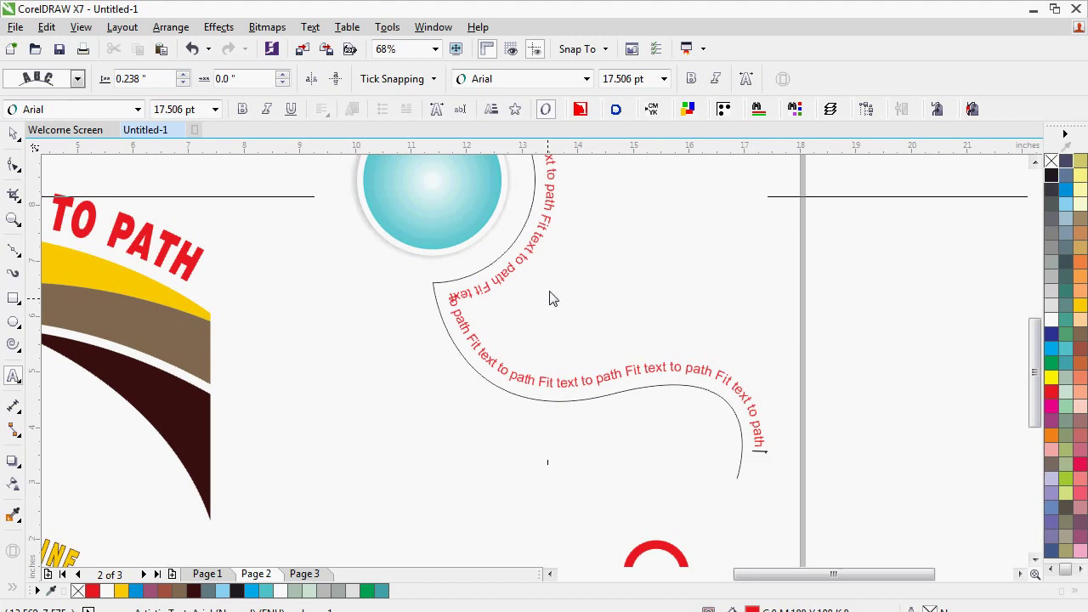
{"action": "key", "text": "ctrl+space"}
Set the fitted text's offset along the S-shaped curve to 0.1 in.
{"action": "scroll", "coordinate": [470, 172], "scroll_direction": "down", "scroll_amount": 2}
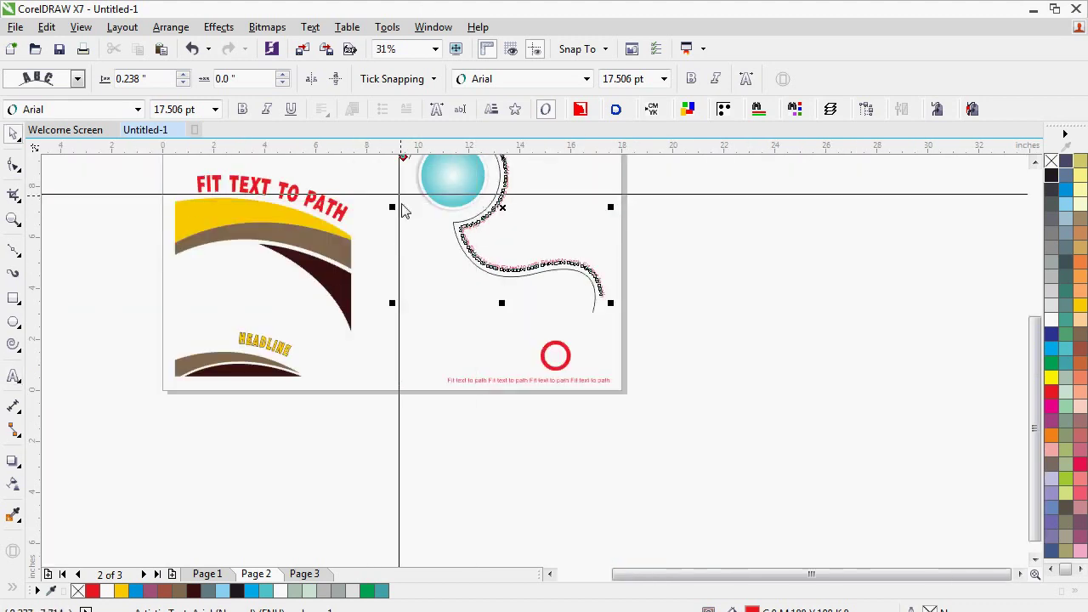
{"action": "scroll", "coordinate": [519, 208], "scroll_direction": "up", "scroll_amount": 2}
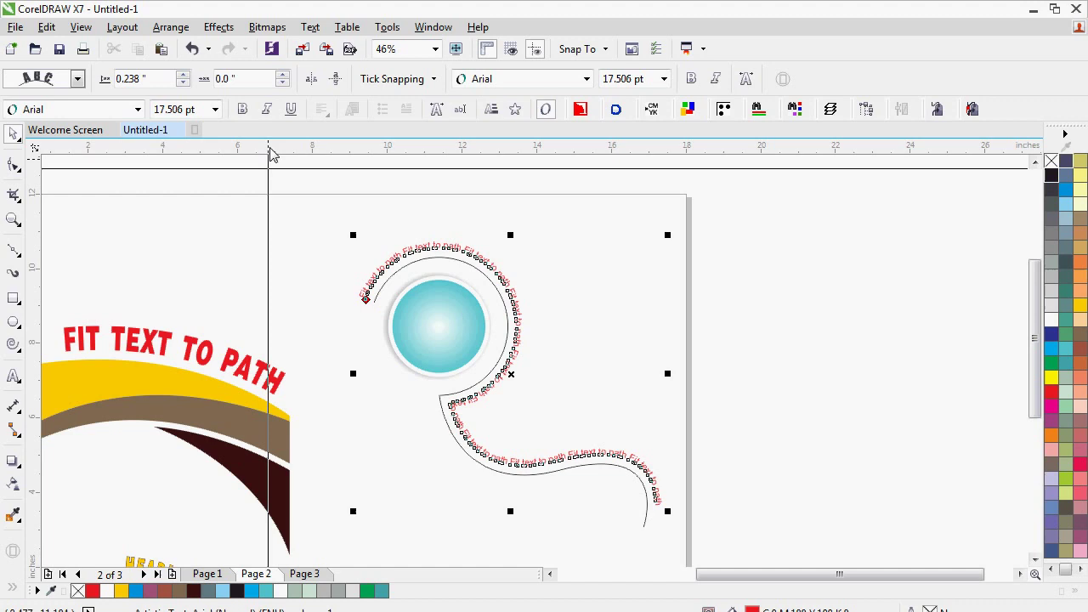
{"action": "left_click", "coordinate": [283, 75]}
{"action": "key", "text": "F2"}
{"action": "left_click_drag", "start_coordinate": [341, 213], "coordinate": [678, 549]}
{"action": "left_click", "coordinate": [696, 325]}
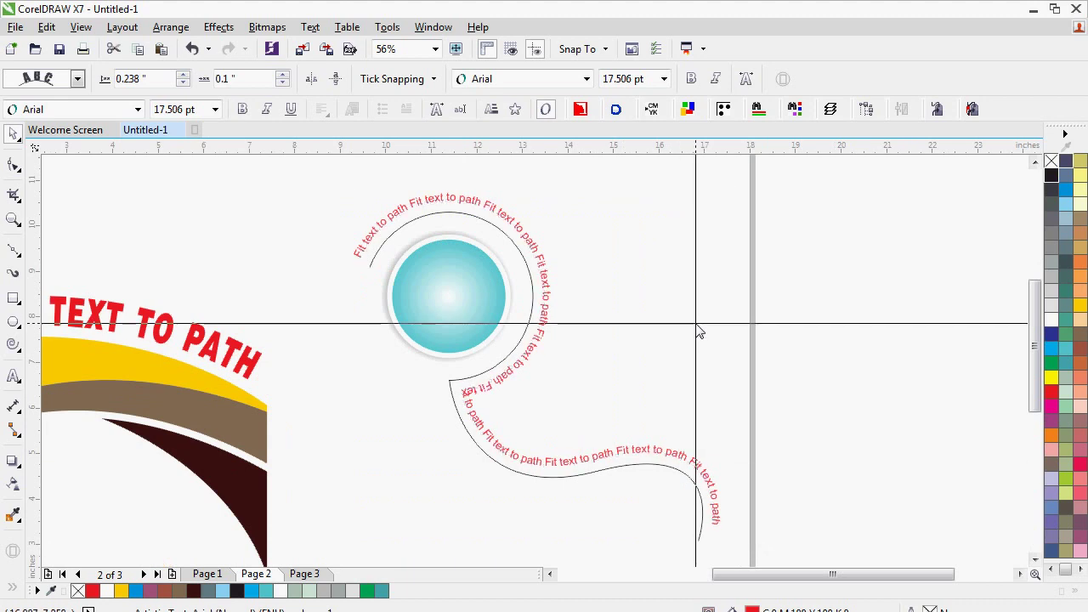
Snap the text onto the S-shaped curve with a 0.0 in distance from the path and a 0.0 in offset.
{"action": "left_click", "coordinate": [531, 241]}
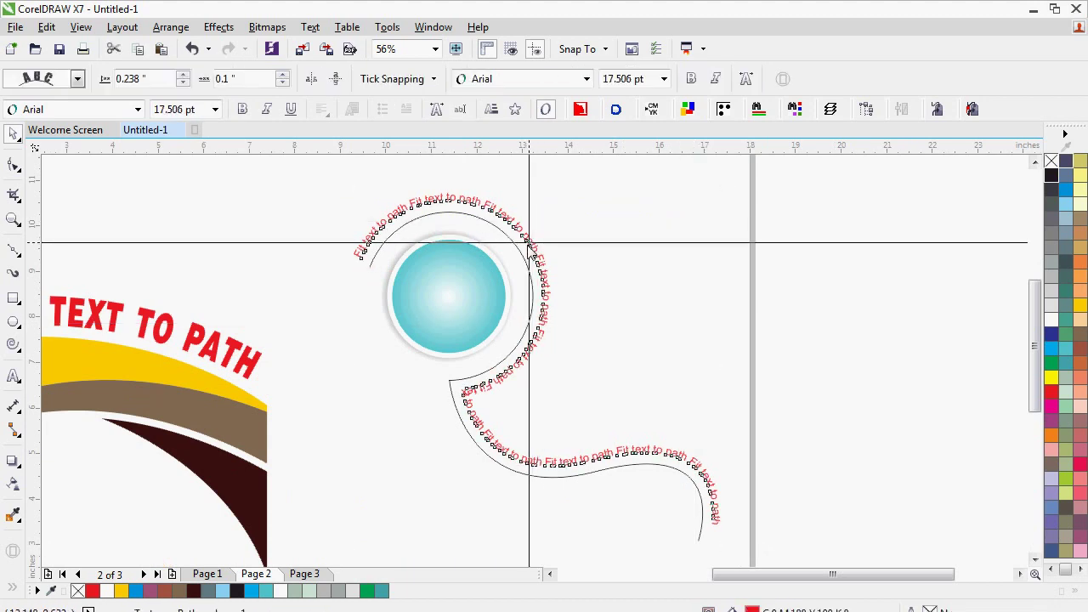
{"action": "left_click_drag", "start_coordinate": [530, 246], "coordinate": [516, 266]}
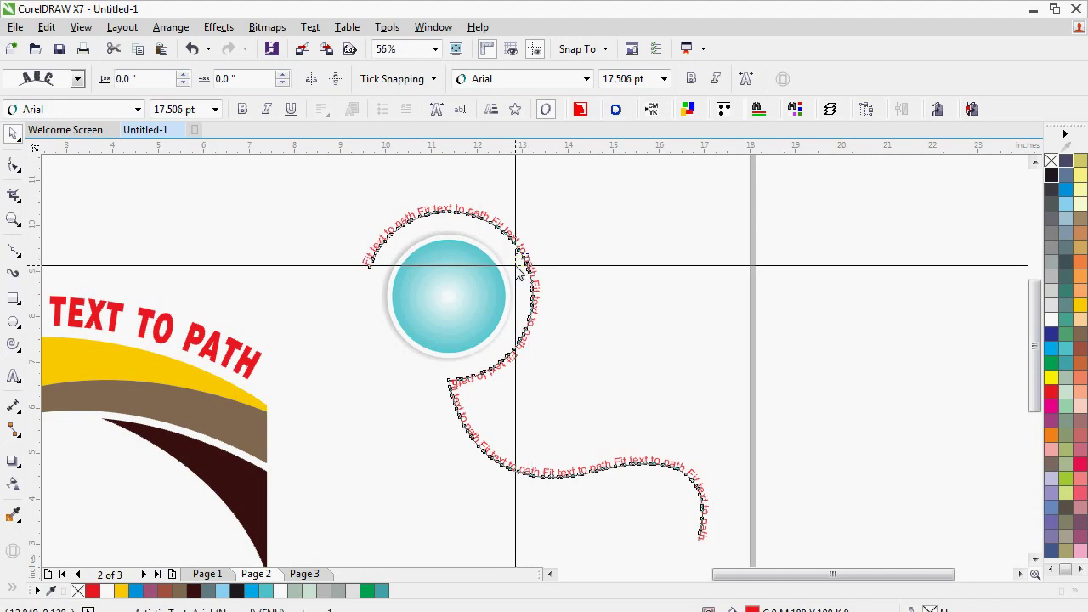
{"action": "key", "text": "Escape"}
{"action": "left_click", "coordinate": [516, 264]}
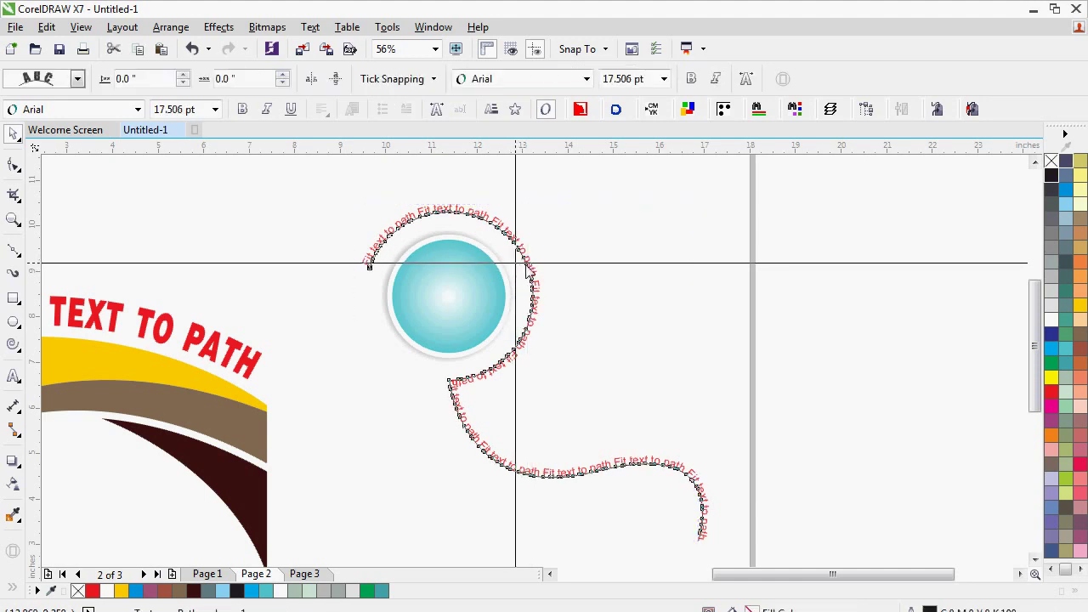
{"action": "left_click_drag", "start_coordinate": [525, 264], "coordinate": [515, 262]}
{"action": "key", "text": "ctrl+z"}
Move the text to the inner side of the S-shaped curve, at a distance of -0.264 in from the path.
{"action": "key", "text": "F2"}
{"action": "mouse_move", "coordinate": [363, 212]}
{"action": "left_mouse_down"}
{"action": "mouse_move", "coordinate": [534, 298]}
{"action": "mouse_move", "coordinate": [519, 288]}
{"action": "left_mouse_up"}
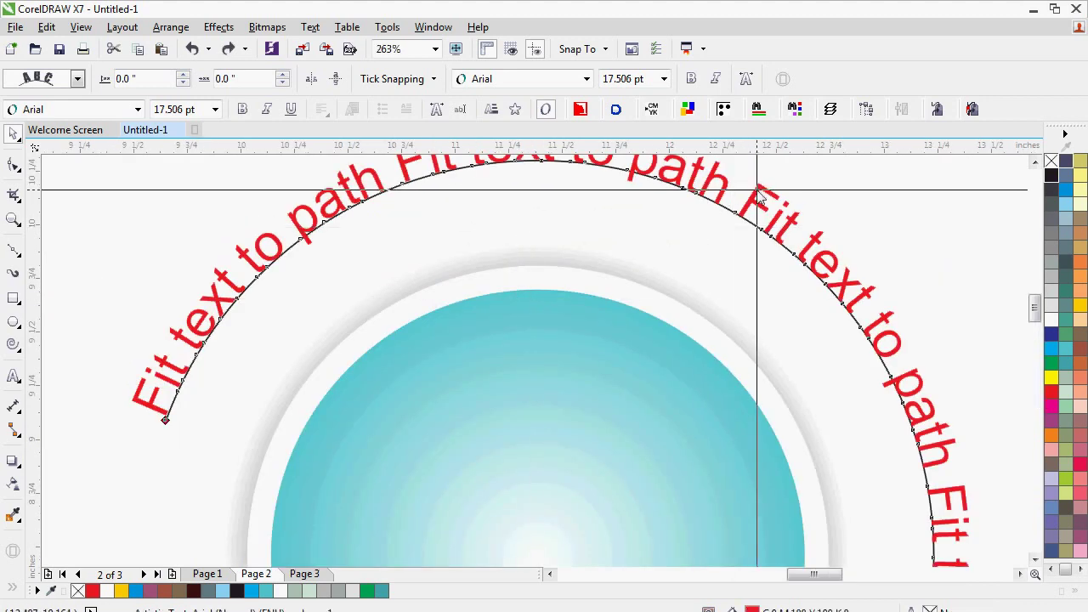
{"action": "left_click", "coordinate": [253, 253]}
{"action": "left_click", "coordinate": [243, 257]}
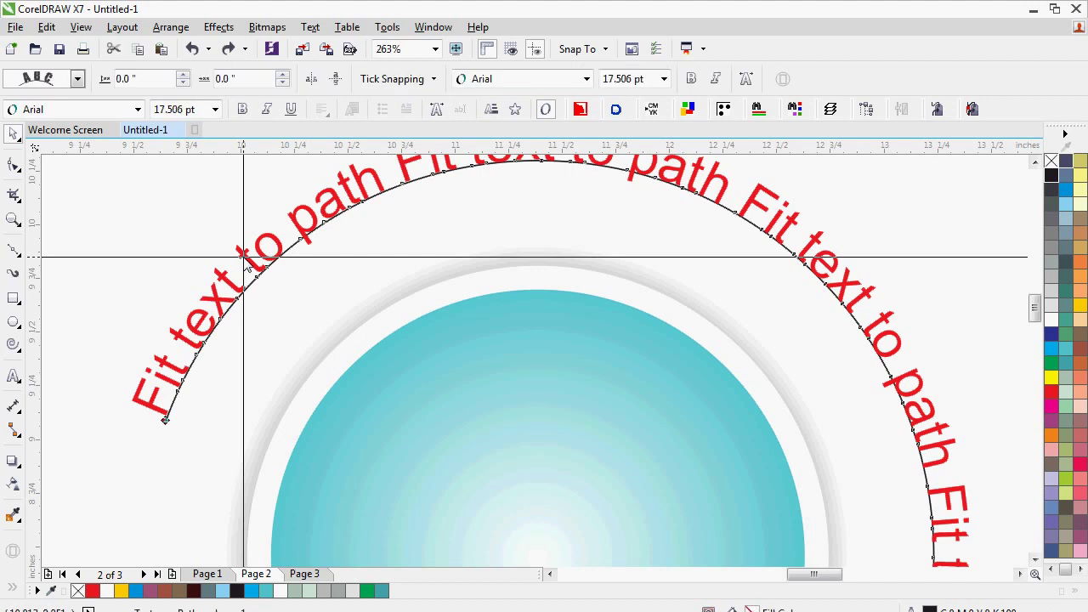
{"action": "left_click_drag", "start_coordinate": [245, 257], "coordinate": [292, 303]}
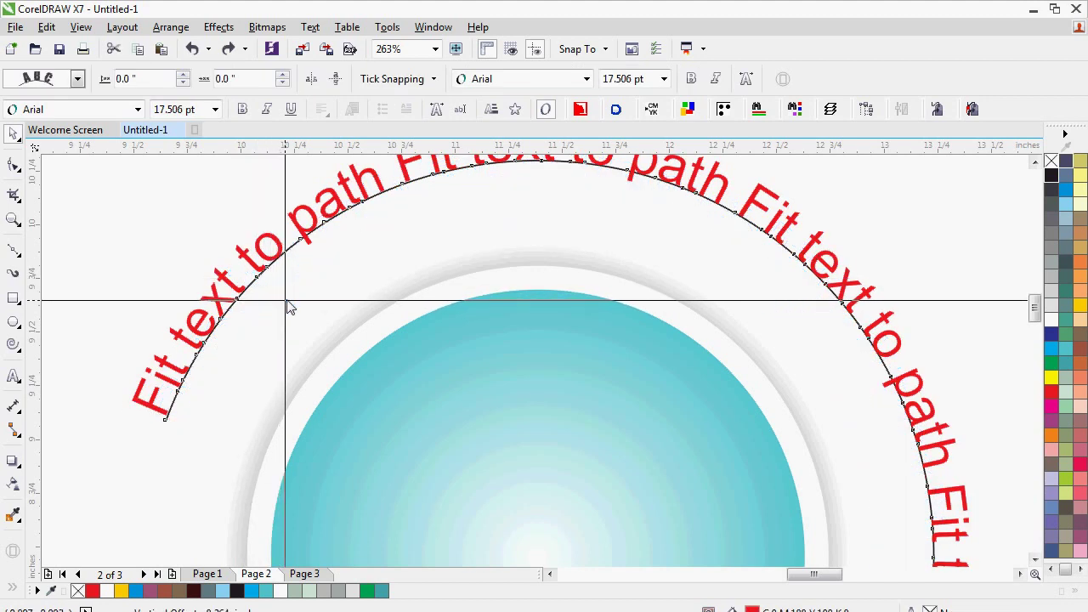
{"action": "scroll", "coordinate": [632, 275], "scroll_direction": "down", "scroll_amount": 3}
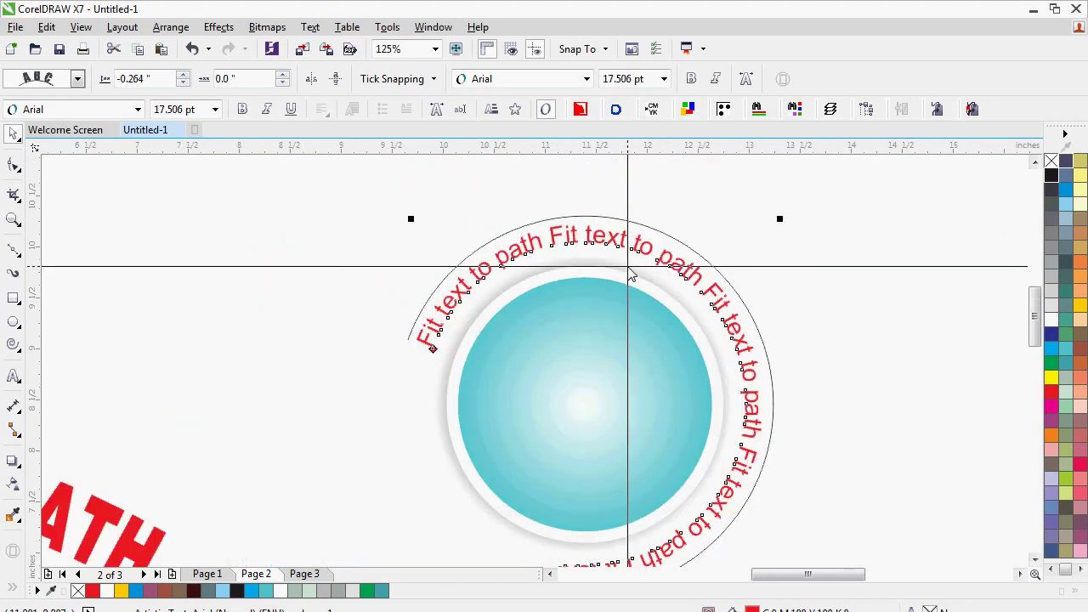
{"action": "scroll", "coordinate": [674, 281], "scroll_direction": "down", "scroll_amount": 3}
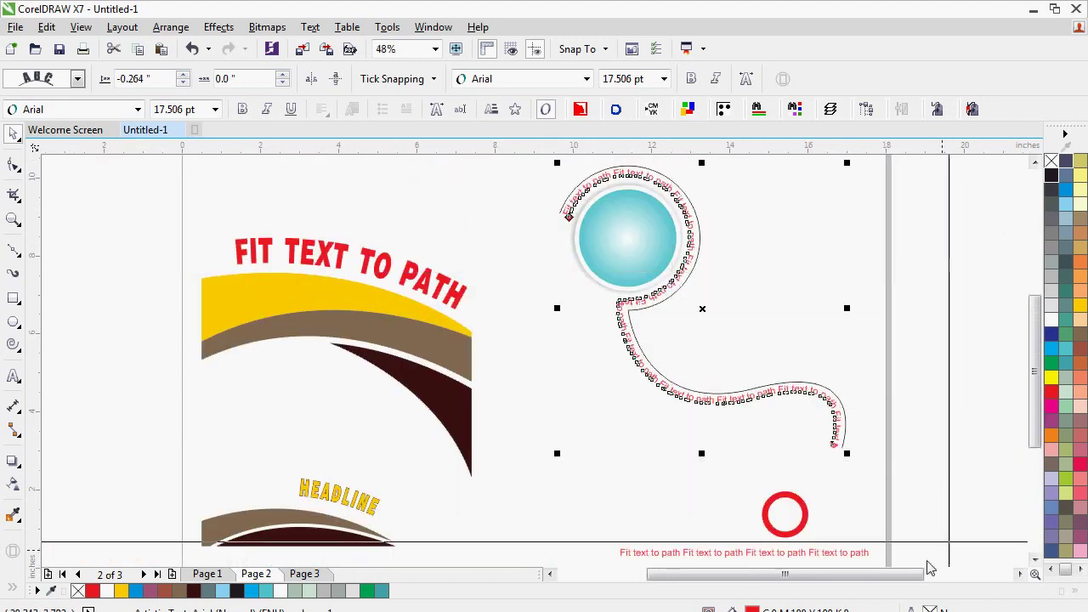
{"action": "left_click", "coordinate": [886, 332]}
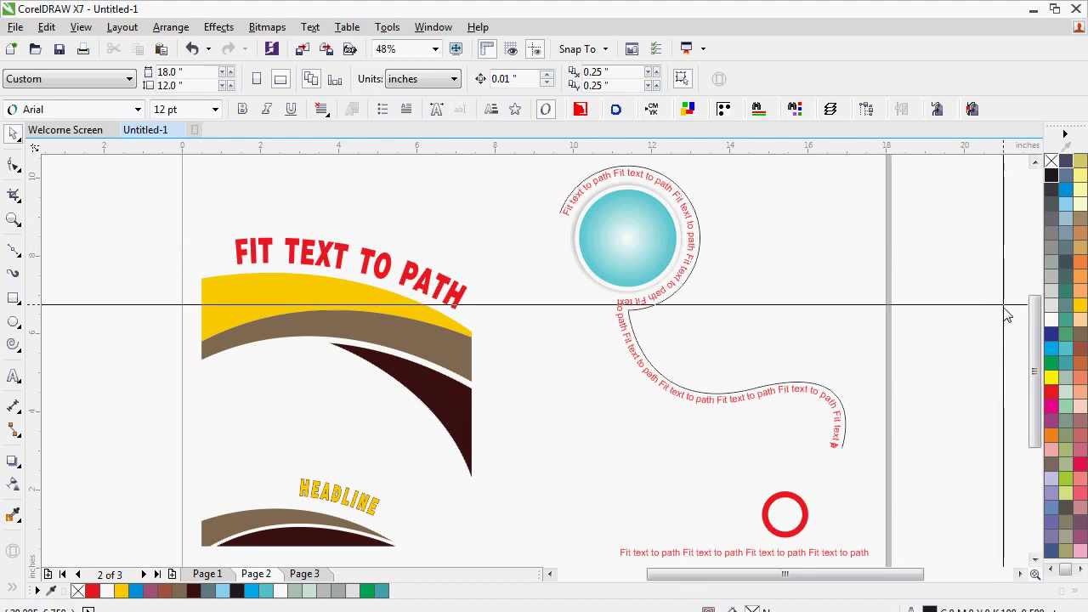
Move the small red ring into the open space beside the brown shape and enlarge it to about 2.84 in across.
{"action": "left_click_drag", "start_coordinate": [1031, 332], "coordinate": [1031, 361]}
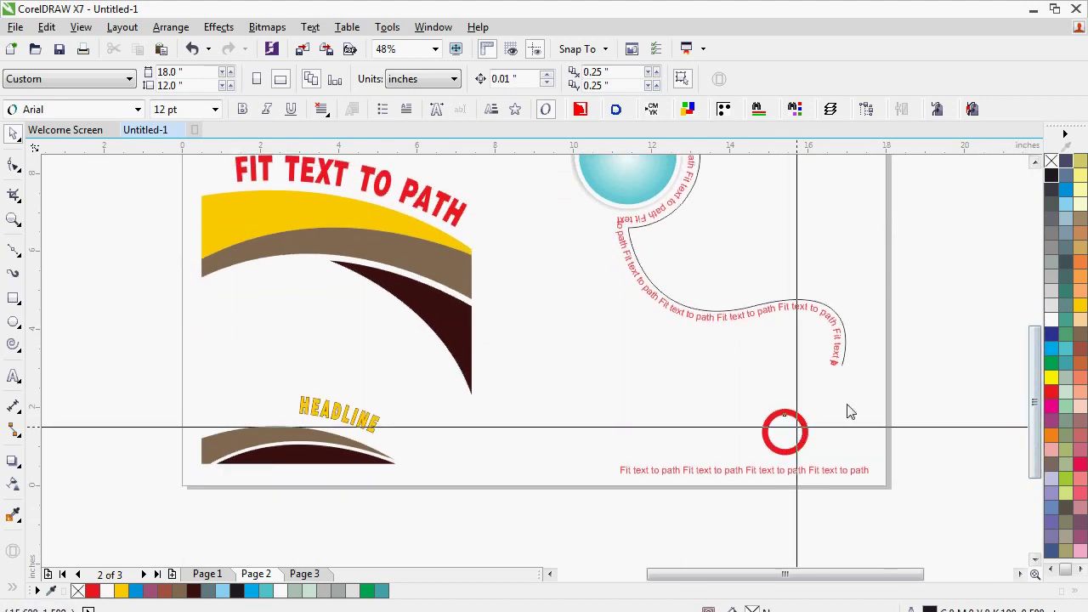
{"action": "left_click", "coordinate": [783, 415]}
{"action": "left_click_drag", "start_coordinate": [908, 381], "coordinate": [740, 479]}
{"action": "left_click_drag", "start_coordinate": [782, 433], "coordinate": [650, 418]}
{"action": "key", "text": "F2"}
{"action": "left_click_drag", "start_coordinate": [495, 274], "coordinate": [829, 505]}
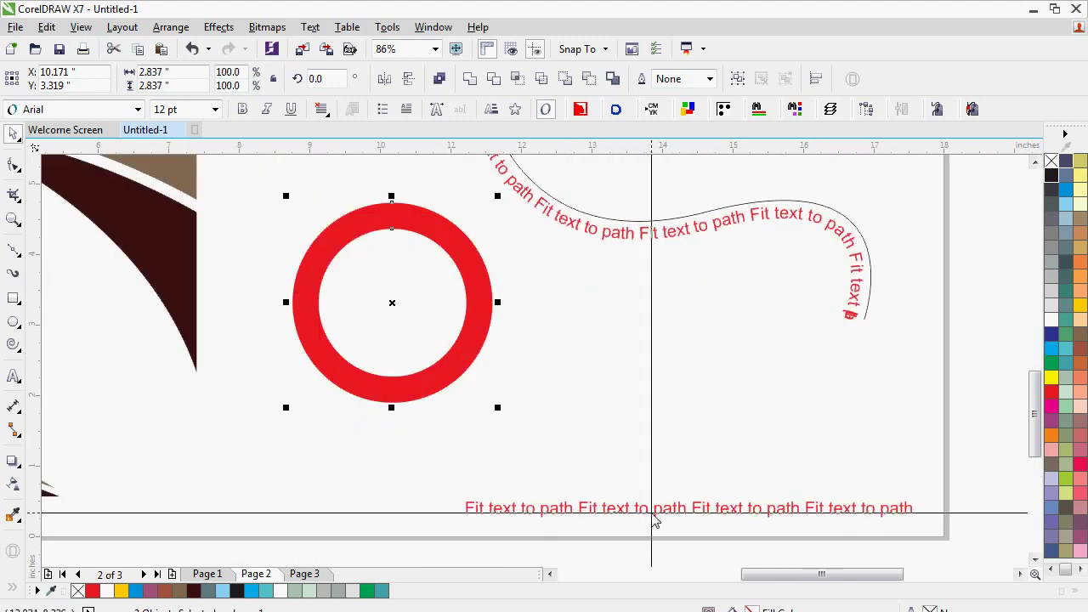
Duplicate the red text line just above the original and shorten the copy to a single "Fit text to path".
{"action": "left_click_drag", "start_coordinate": [656, 516], "coordinate": [670, 417]}
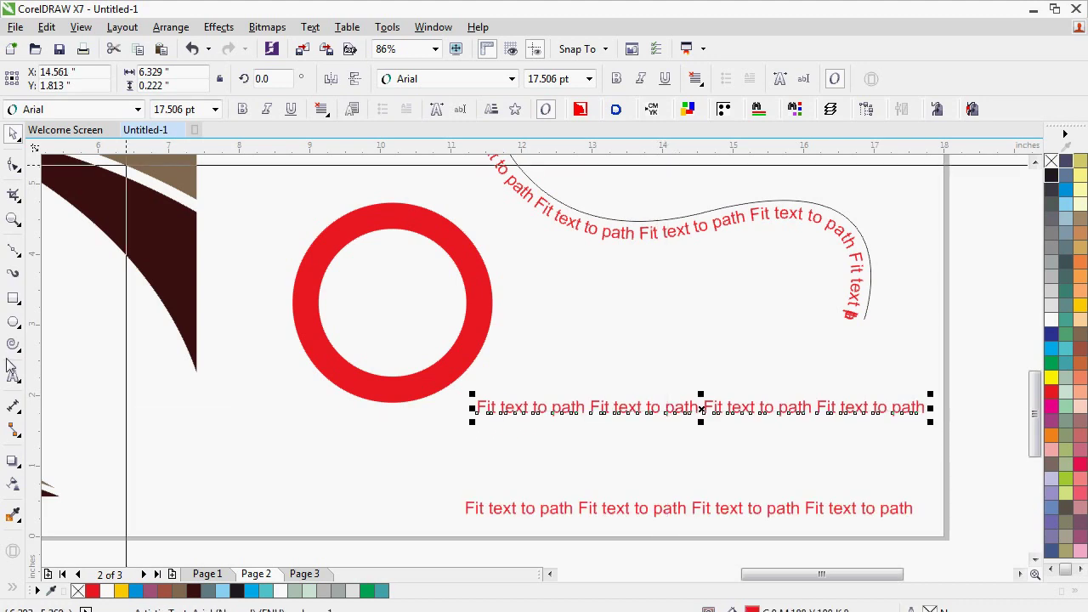
{"action": "left_click", "coordinate": [17, 384]}
{"action": "key", "text": "ctrl+shift+Left"}
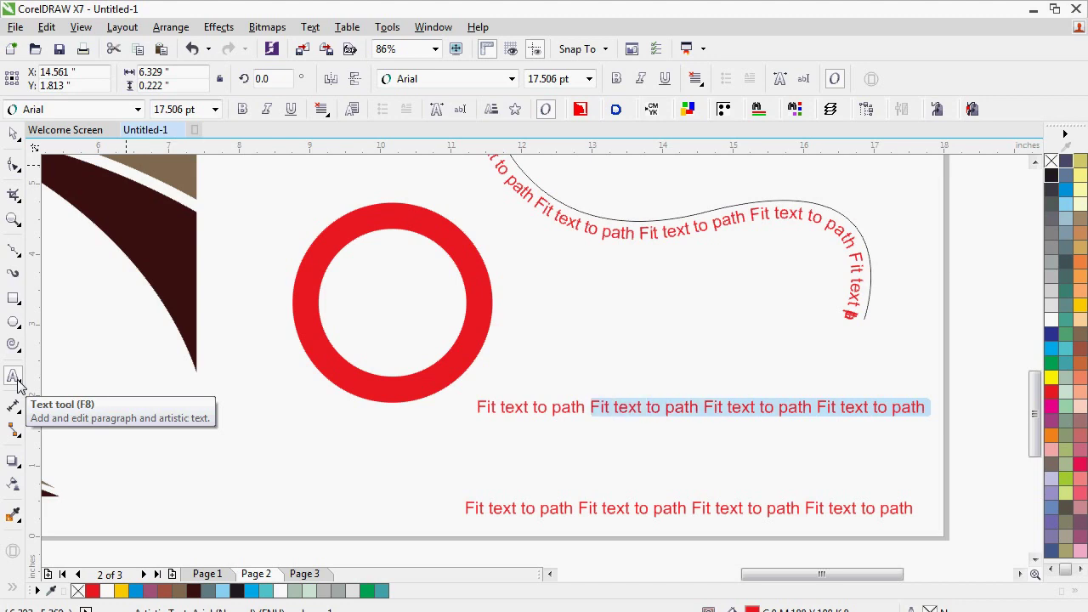
{"action": "key", "text": "Delete"}
{"action": "key", "text": "ctrl+space"}
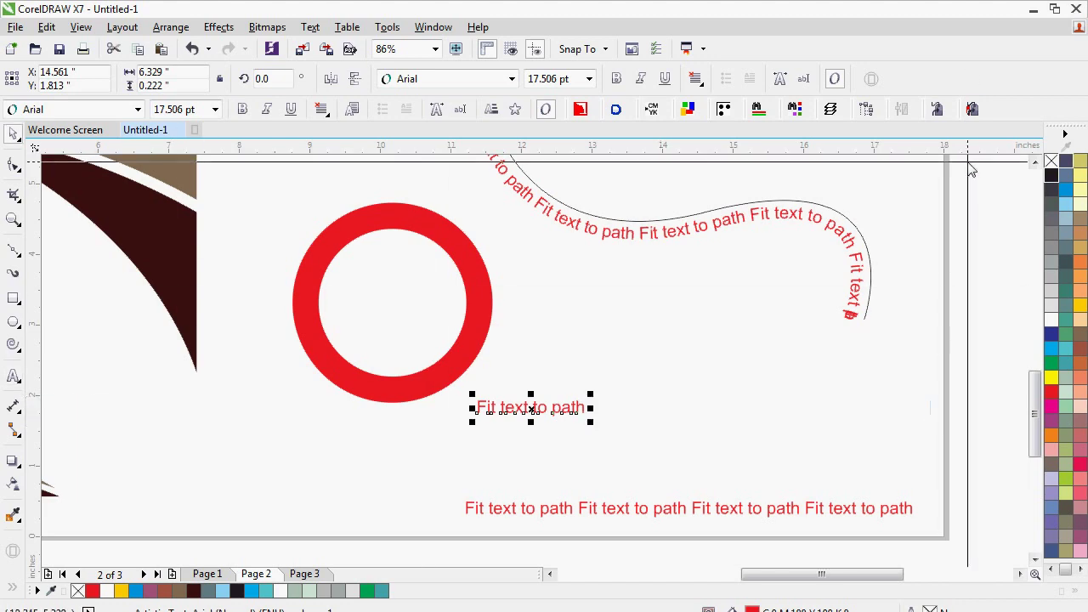
Format the shortened text copy in black, bold and uppercase.
{"action": "left_click", "coordinate": [1052, 176]}
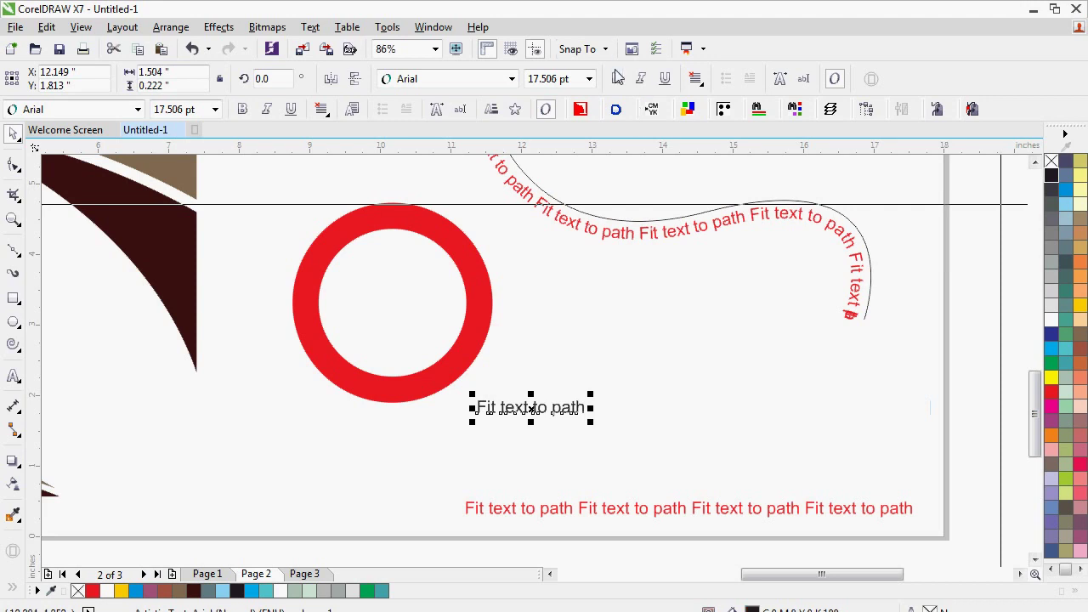
{"action": "left_click", "coordinate": [617, 79]}
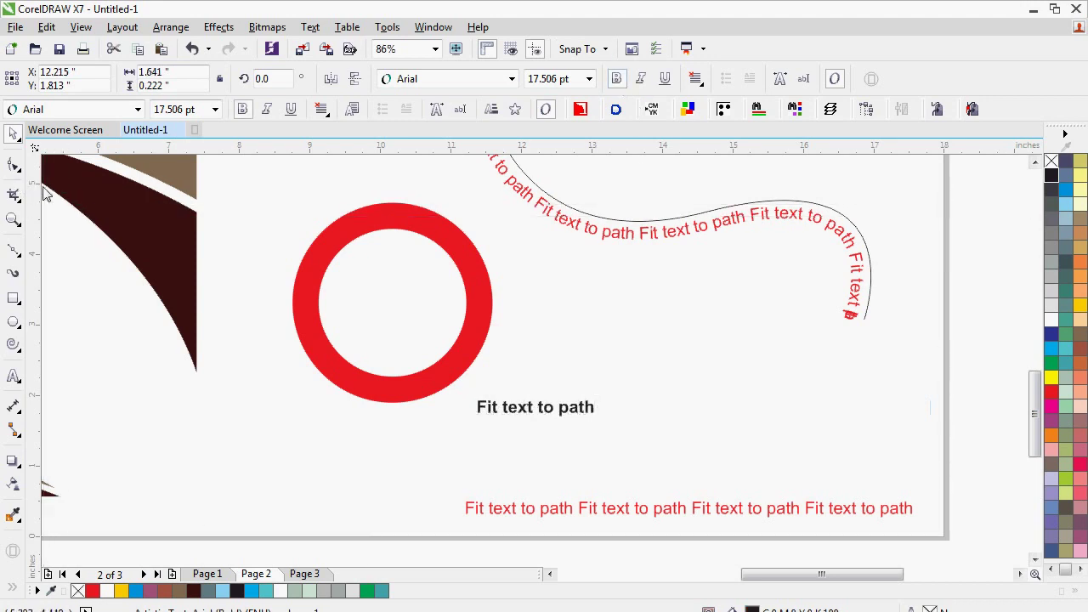
{"action": "key", "text": "shift+F3"}
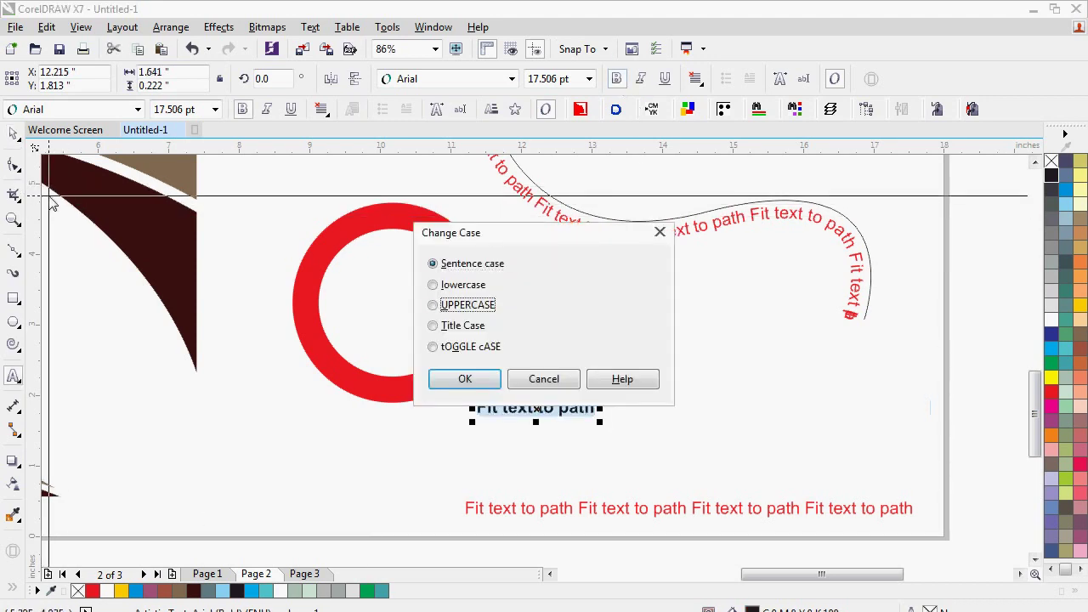
{"action": "key", "text": "Return"}
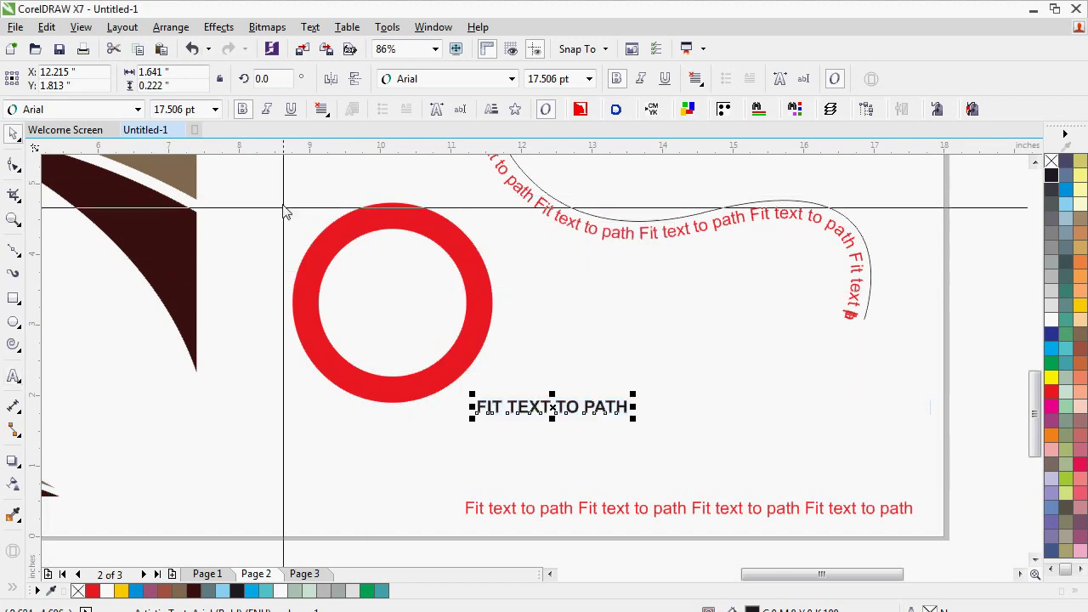
Fit the uppercase text to the ring's inner circle, centred in the upper band at 0.097 in from the path with a 0.001 in offset.
{"action": "left_click_drag", "start_coordinate": [286, 189], "coordinate": [737, 520]}
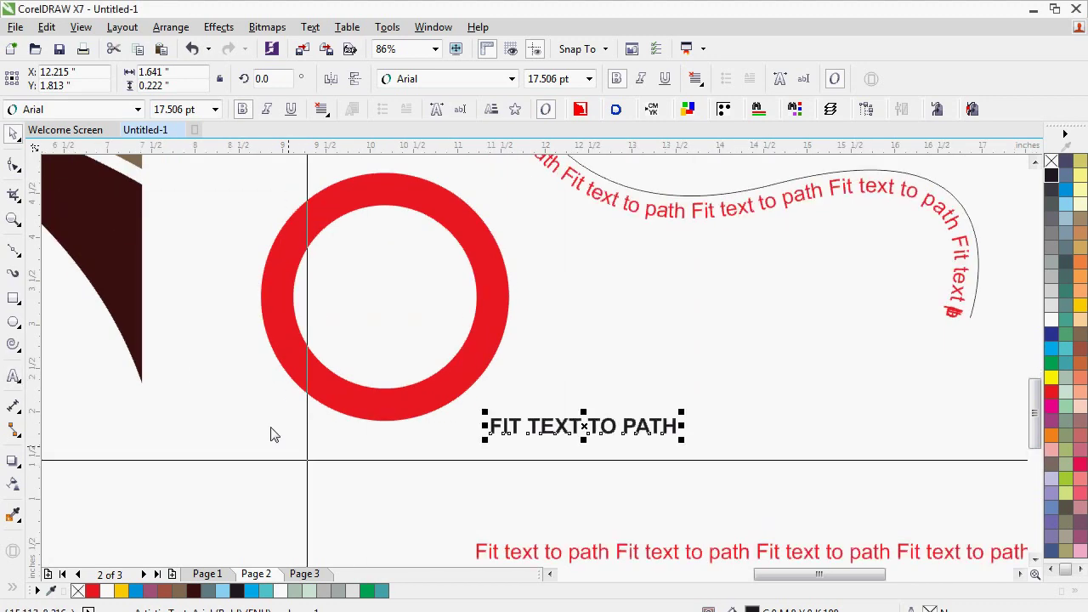
{"action": "left_click", "coordinate": [317, 29]}
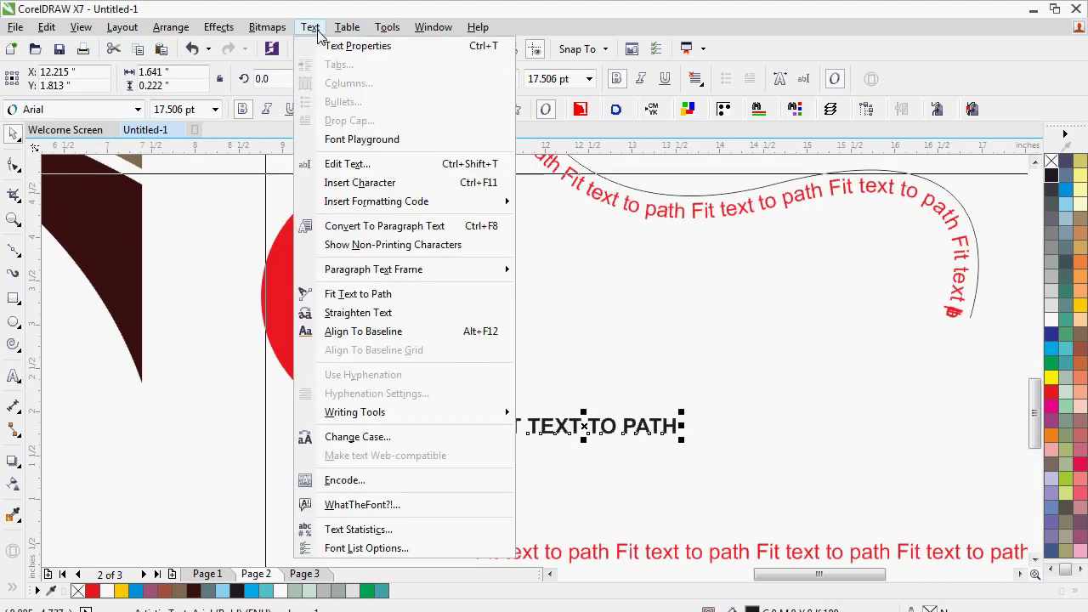
{"action": "left_click", "coordinate": [367, 294]}
{"action": "left_click", "coordinate": [364, 217]}
{"action": "left_click", "coordinate": [364, 216]}
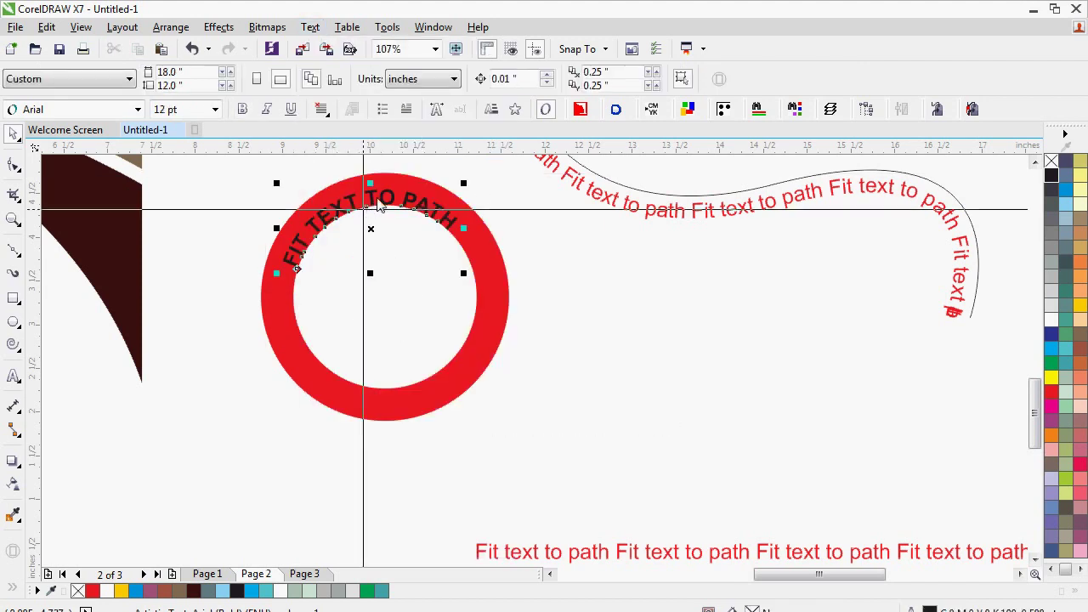
{"action": "mouse_move", "coordinate": [369, 195]}
{"action": "left_mouse_down"}
{"action": "mouse_move", "coordinate": [382, 182]}
{"action": "mouse_move", "coordinate": [390, 189]}
{"action": "left_mouse_up"}
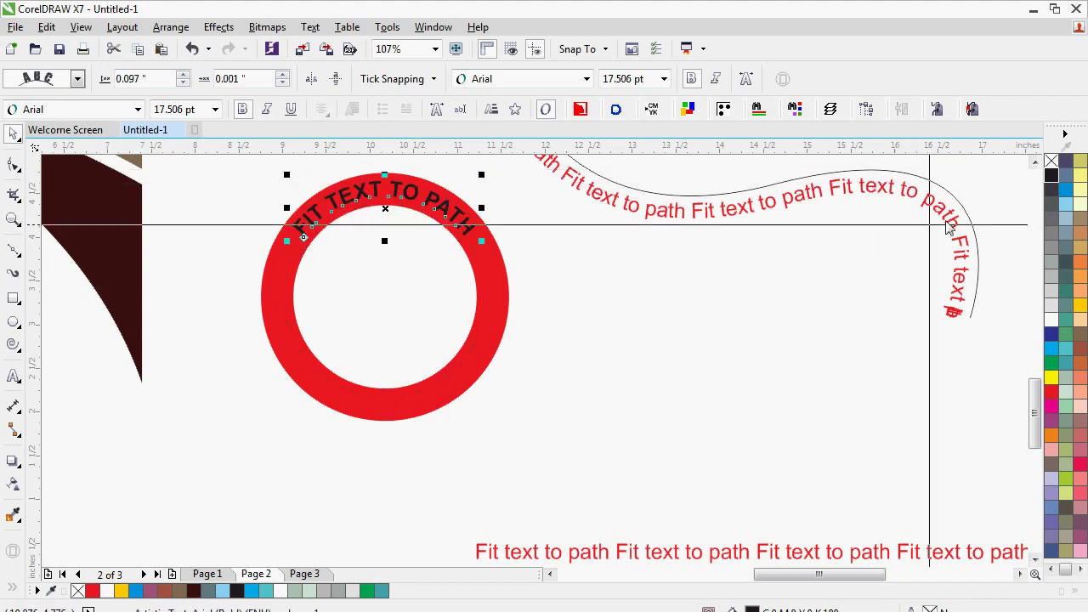
Colour the upper ring text white and set its distance from the path to 0.094 in with a 0.001 in offset.
{"action": "left_click", "coordinate": [282, 82]}
{"action": "left_click", "coordinate": [283, 75]}
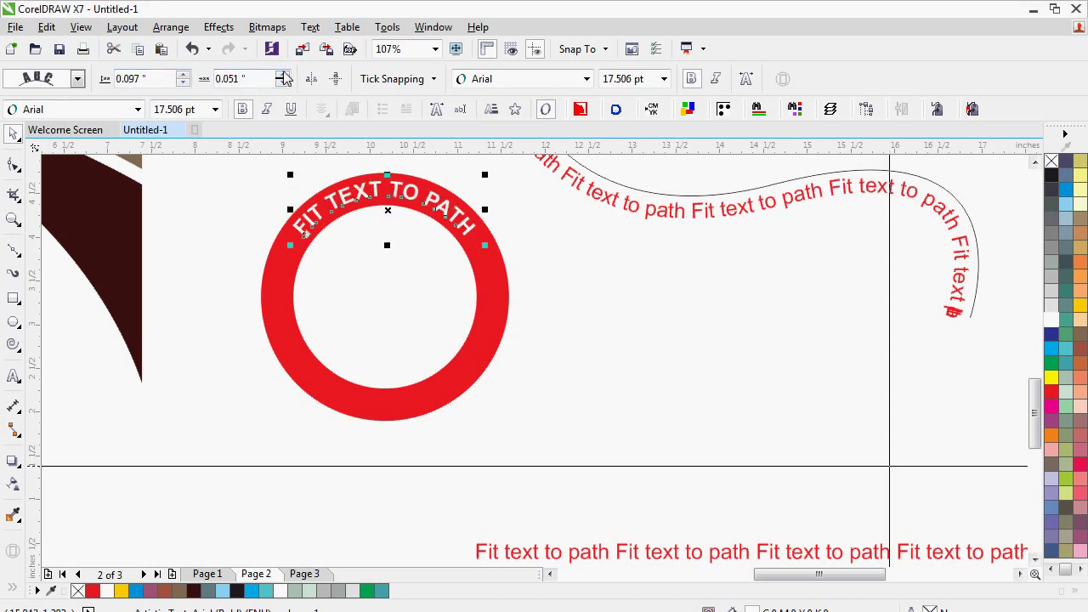
{"action": "left_click", "coordinate": [282, 83]}
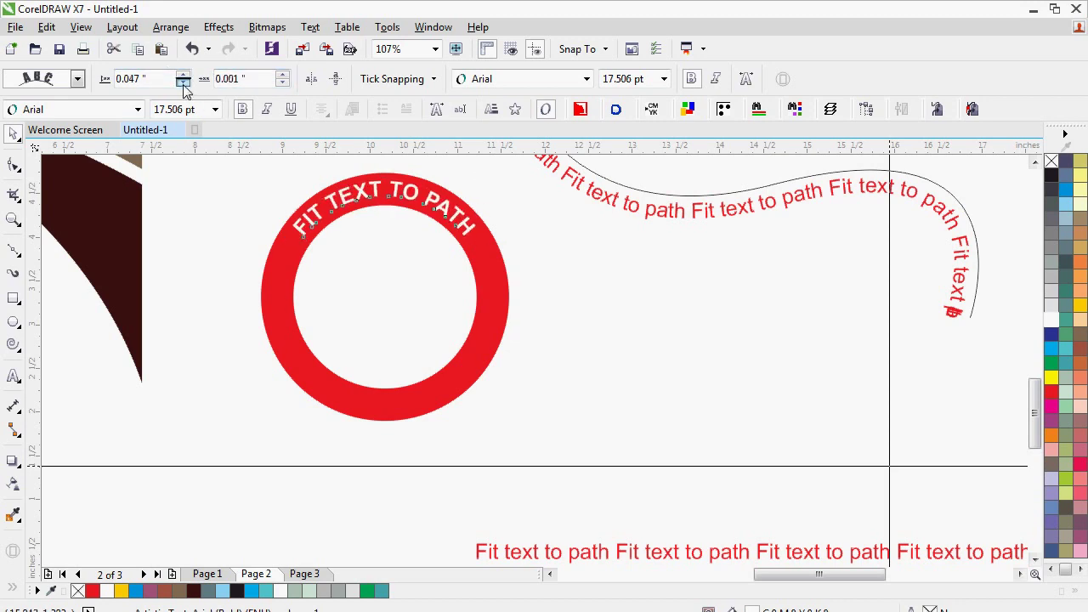
{"action": "left_click", "coordinate": [184, 75]}
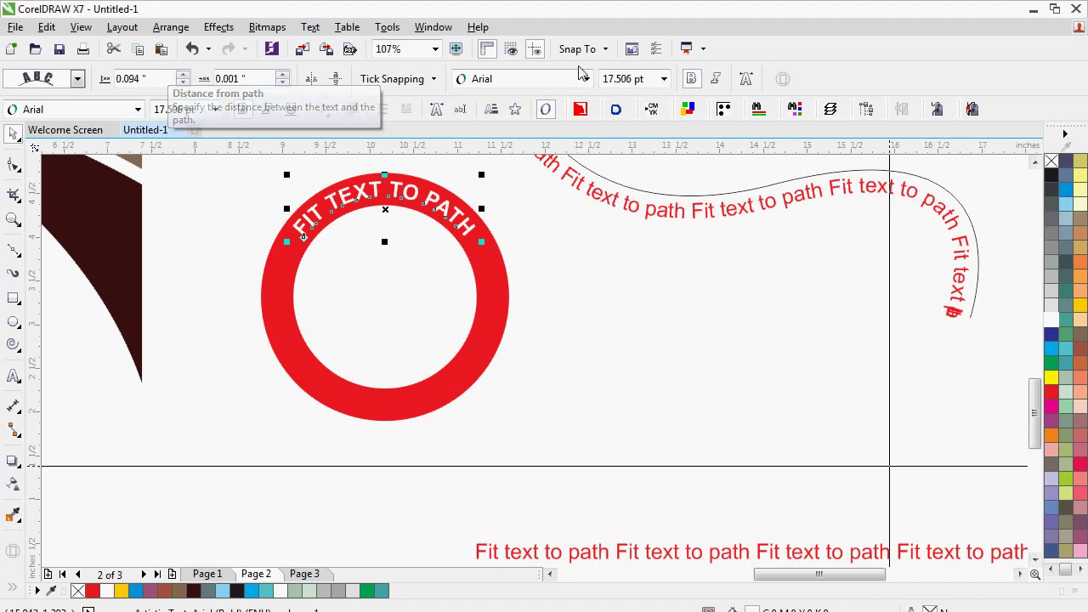
{"action": "left_click", "coordinate": [565, 249]}
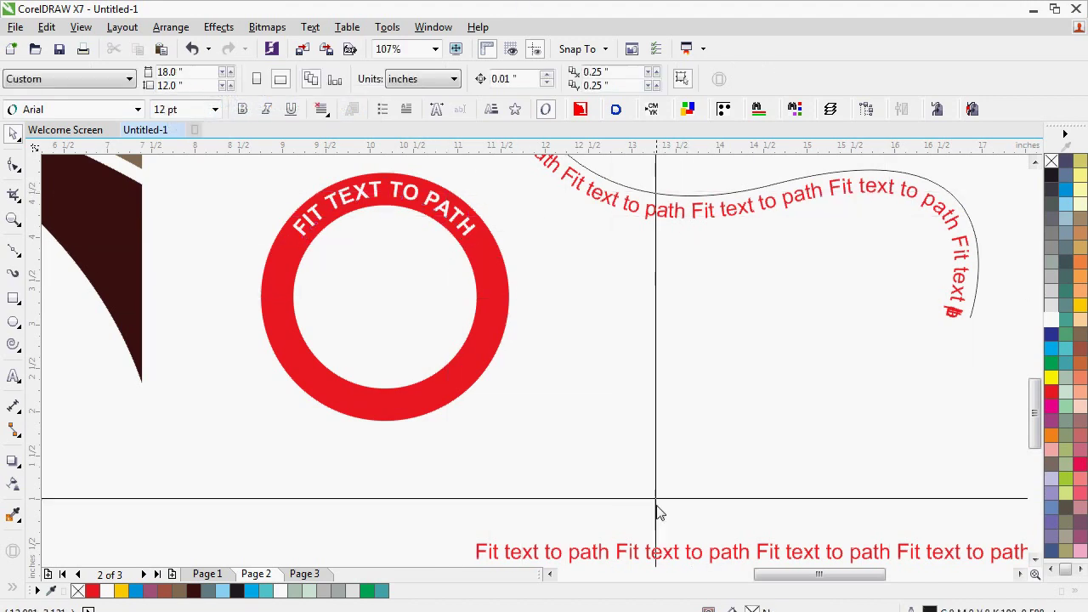
Duplicate the long red text line again, reduce the copy to one "Fit text to path" phrase and fill it black.
{"action": "left_click_drag", "start_coordinate": [656, 553], "coordinate": [681, 397]}
{"action": "right_click", "coordinate": [681, 396]}
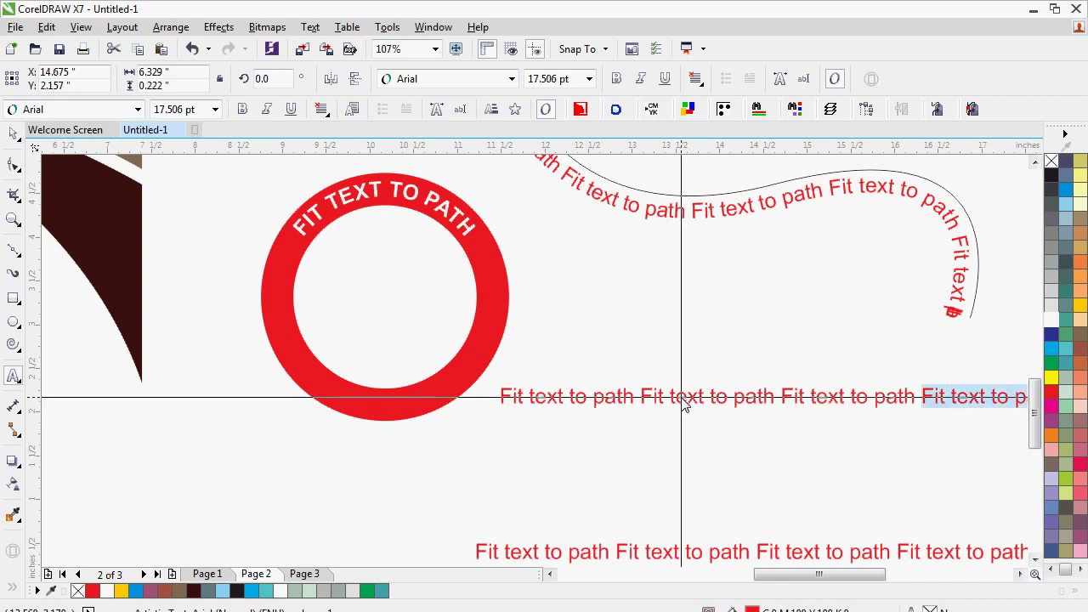
{"action": "key", "text": "Delete"}
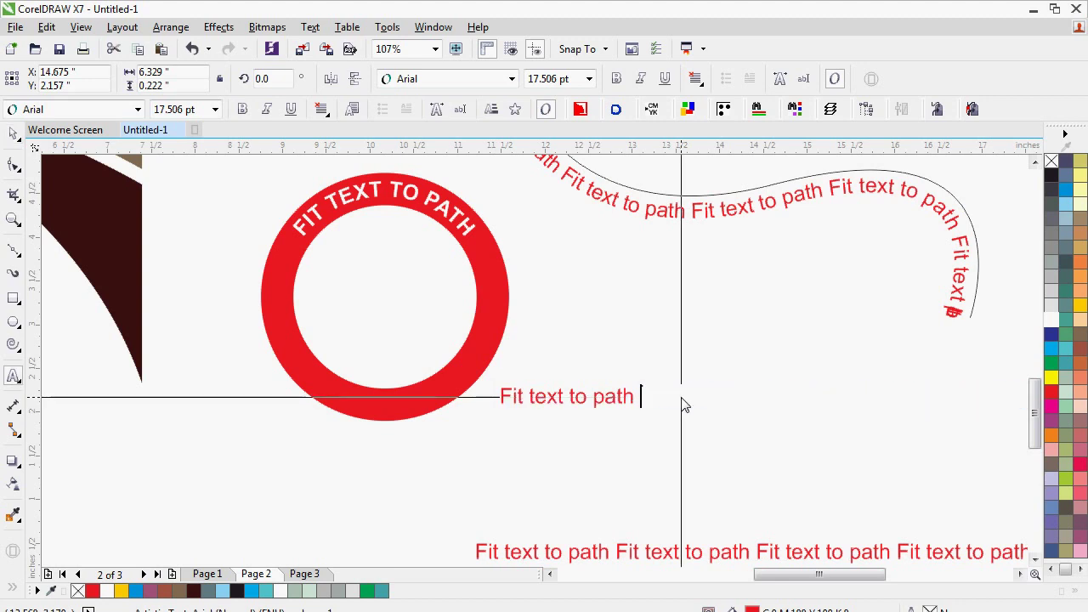
{"action": "key", "text": "ctrl+space"}
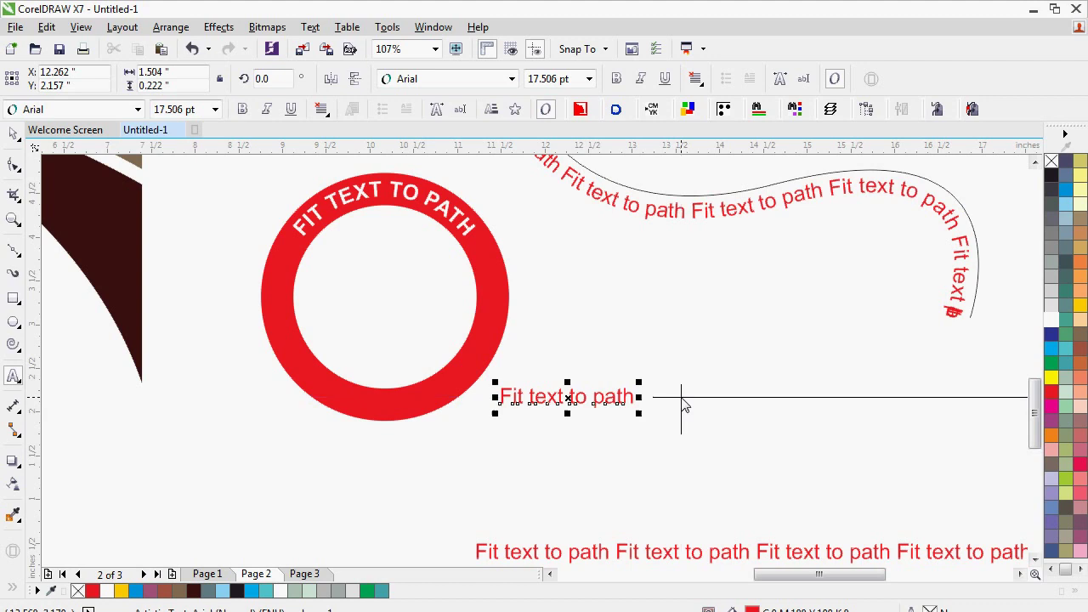
{"action": "left_click", "coordinate": [1051, 176]}
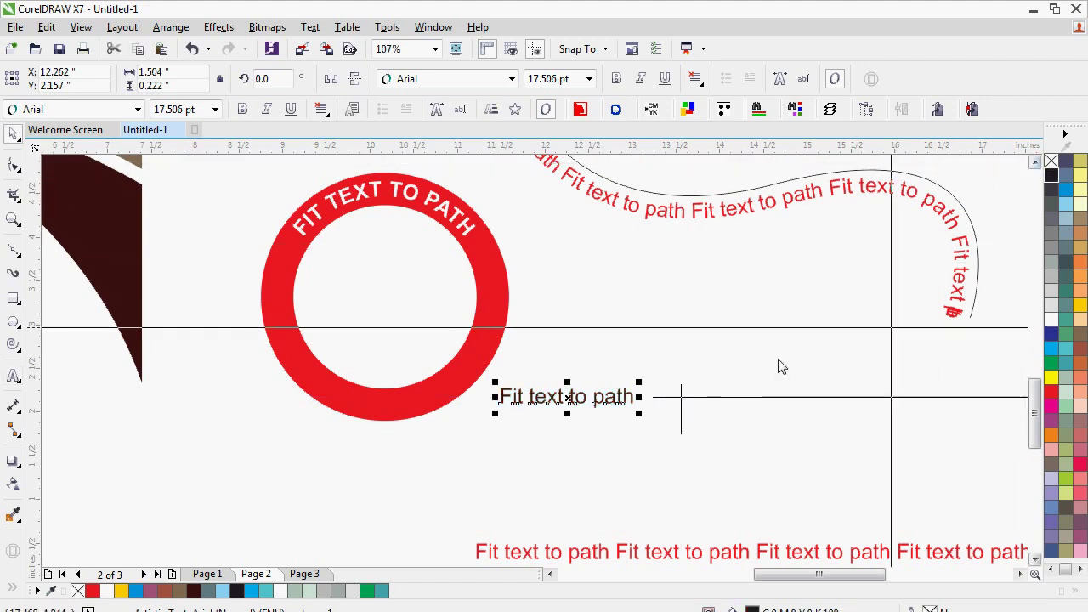
Fit the black text to the lower part of the ring at a -0.275 in distance and 3.593 in offset.
{"action": "left_click", "coordinate": [312, 29]}
{"action": "left_click", "coordinate": [358, 293]}
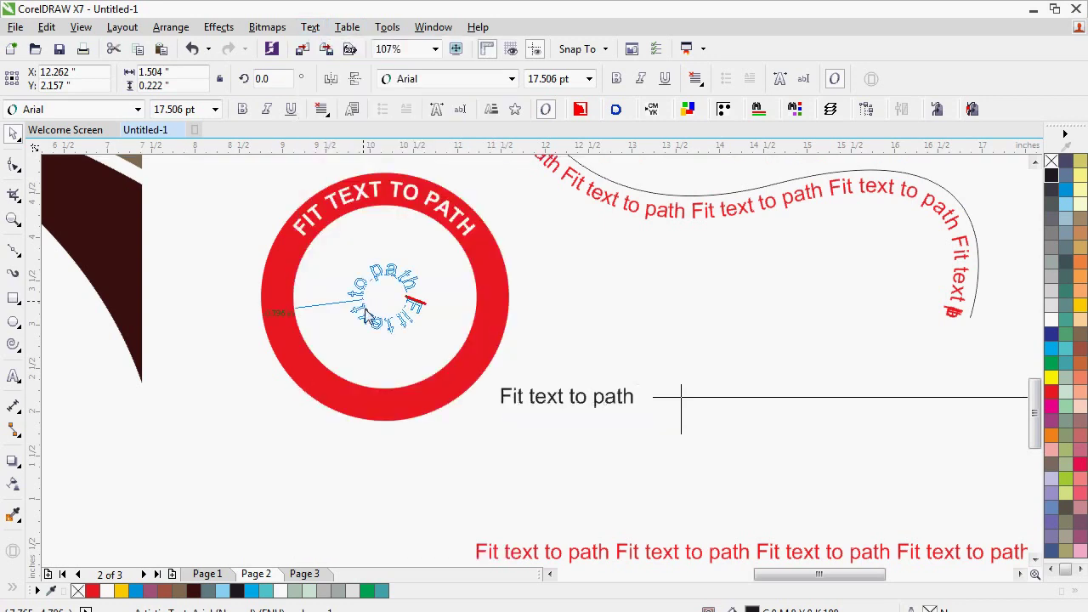
{"action": "left_click", "coordinate": [376, 382]}
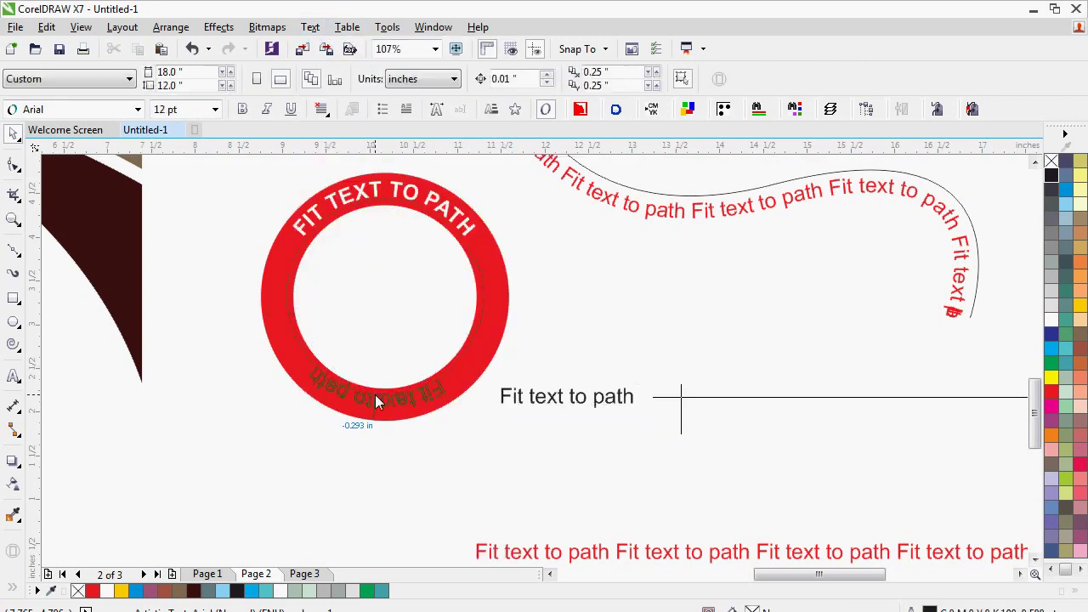
{"action": "left_click", "coordinate": [377, 396]}
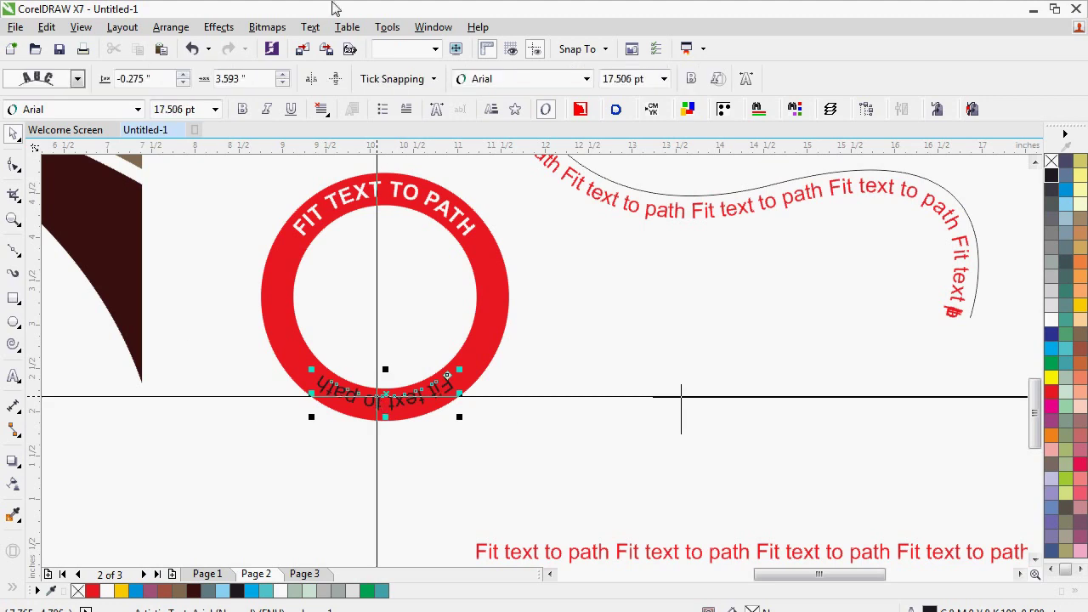
Mirror the lower ring text vertically and horizontally, and place it within the band at a -0.133 in distance and 4.037 in offset.
{"action": "left_click_drag", "start_coordinate": [335, 248], "coordinate": [534, 461]}
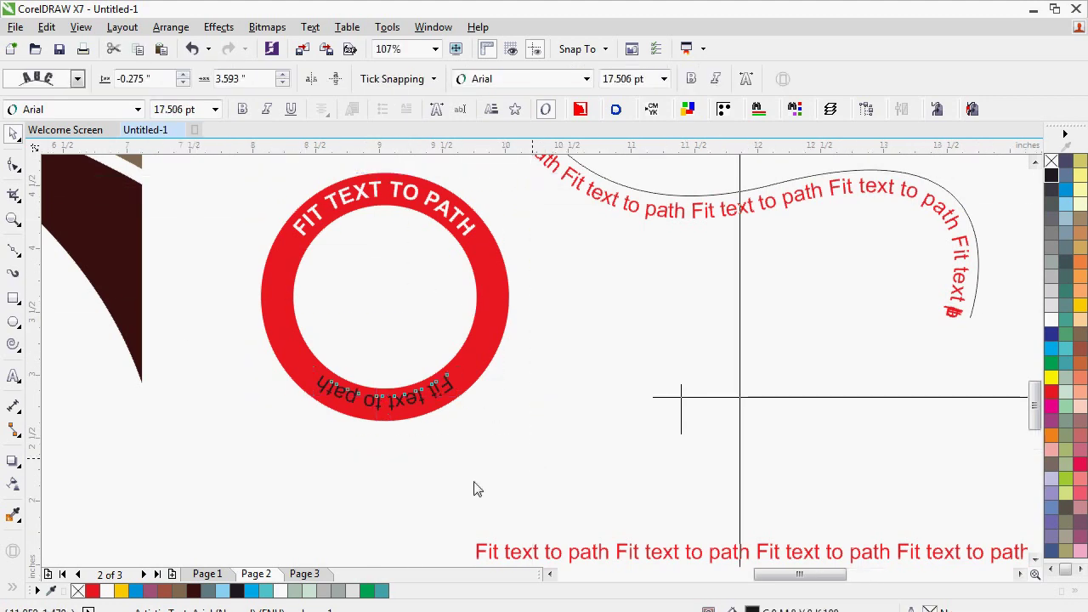
{"action": "left_click", "coordinate": [336, 79]}
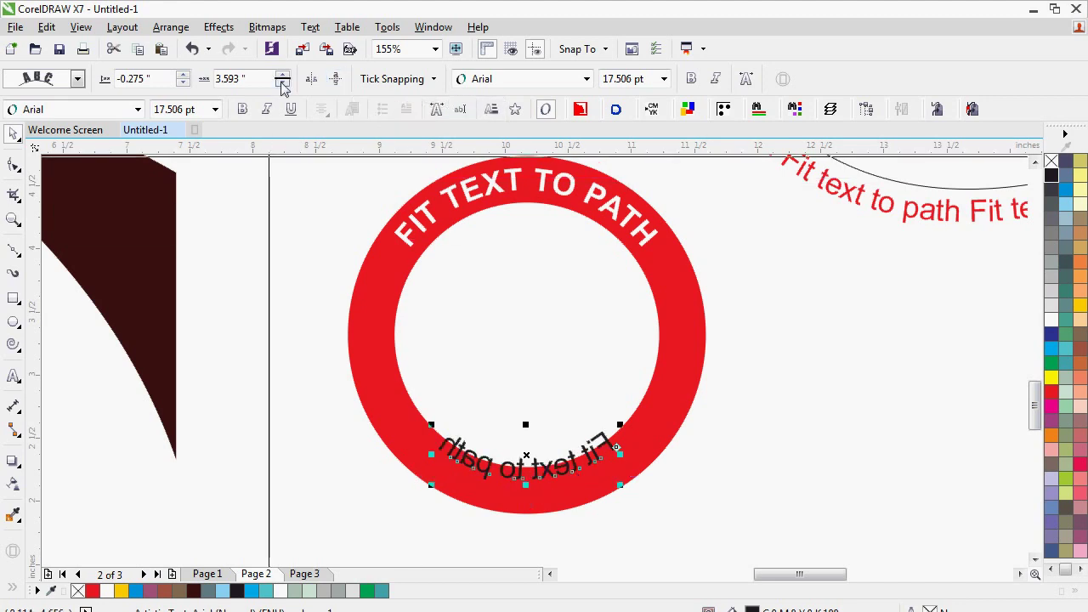
{"action": "left_click", "coordinate": [312, 79]}
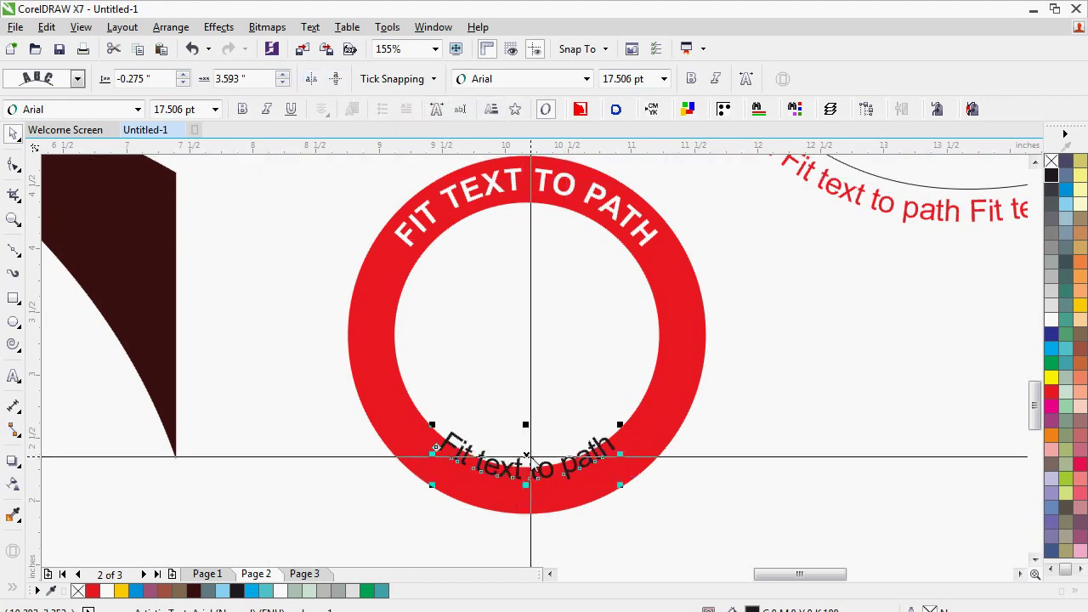
{"action": "left_click_drag", "start_coordinate": [527, 456], "coordinate": [529, 475]}
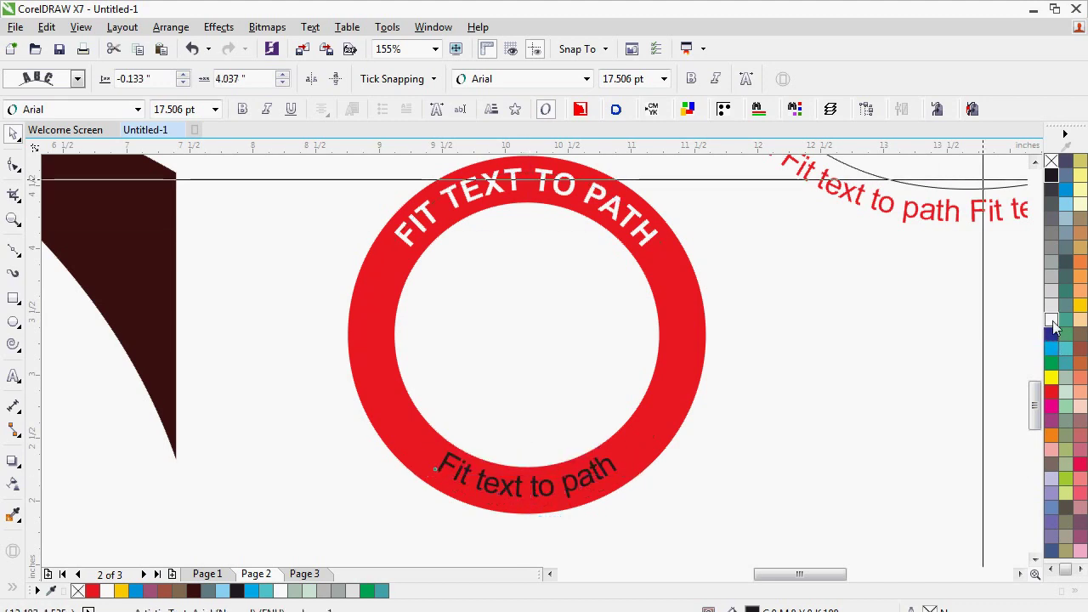
Colour the lower ring text white and widen its character spacing so it spreads further along the ring.
{"action": "left_click", "coordinate": [1052, 321]}
{"action": "left_click", "coordinate": [15, 163]}
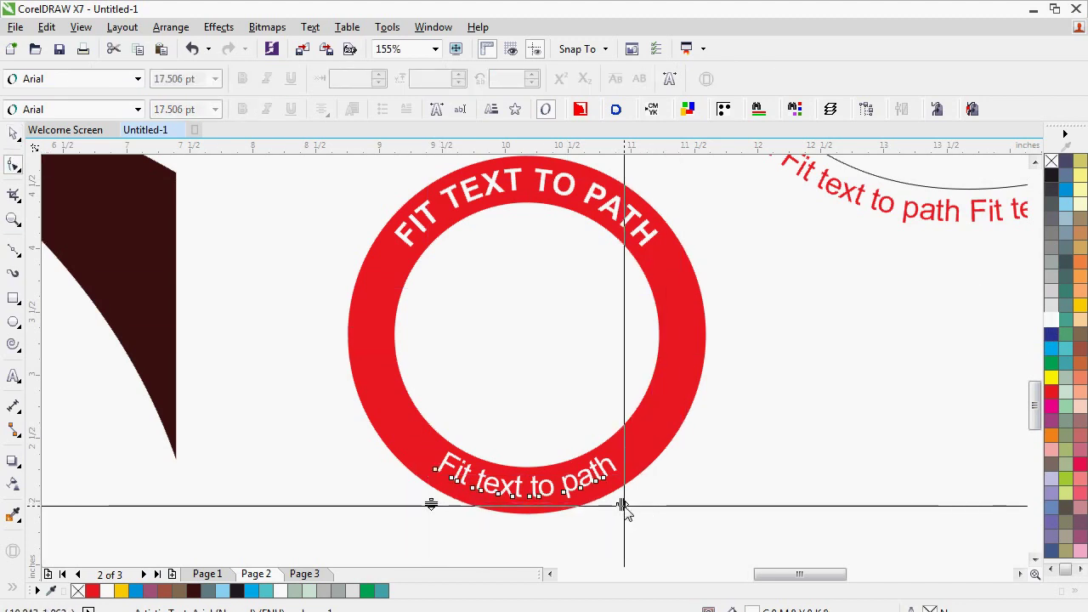
{"action": "left_click_drag", "start_coordinate": [623, 506], "coordinate": [644, 502]}
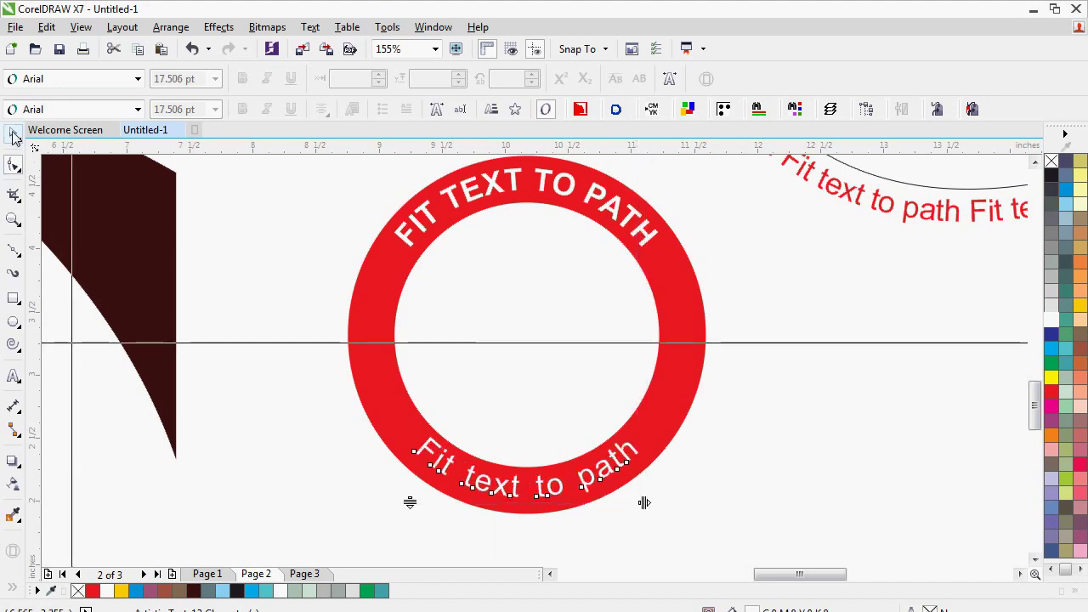
{"action": "left_click", "coordinate": [15, 136]}
{"action": "left_click", "coordinate": [681, 311]}
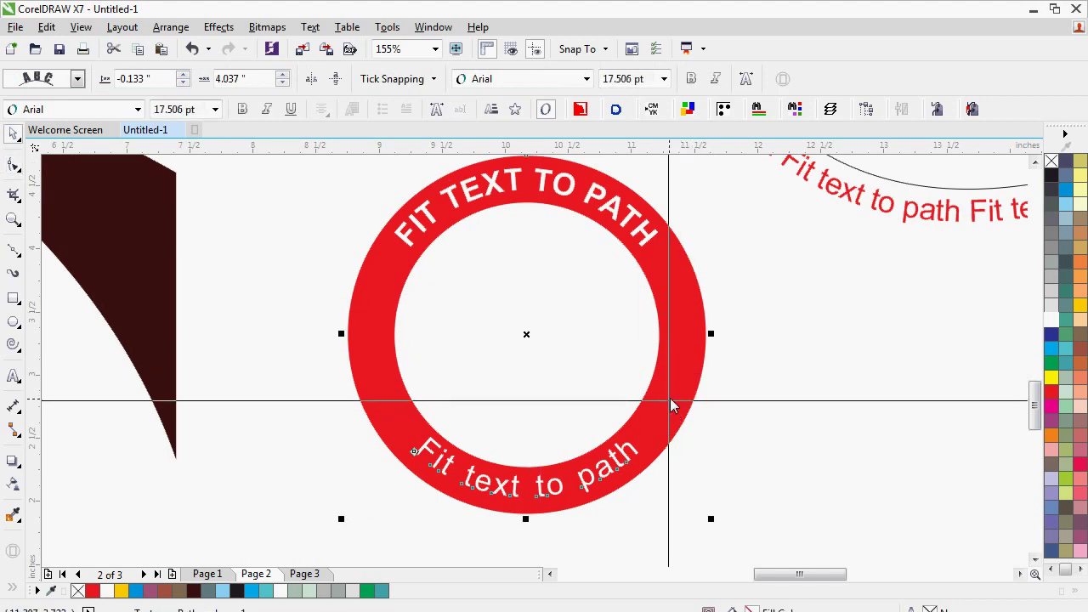
Review the finished text paths on Page 2 and preview Page 3 in full screen.
{"action": "scroll", "coordinate": [731, 263], "scroll_direction": "down", "scroll_amount": 2}
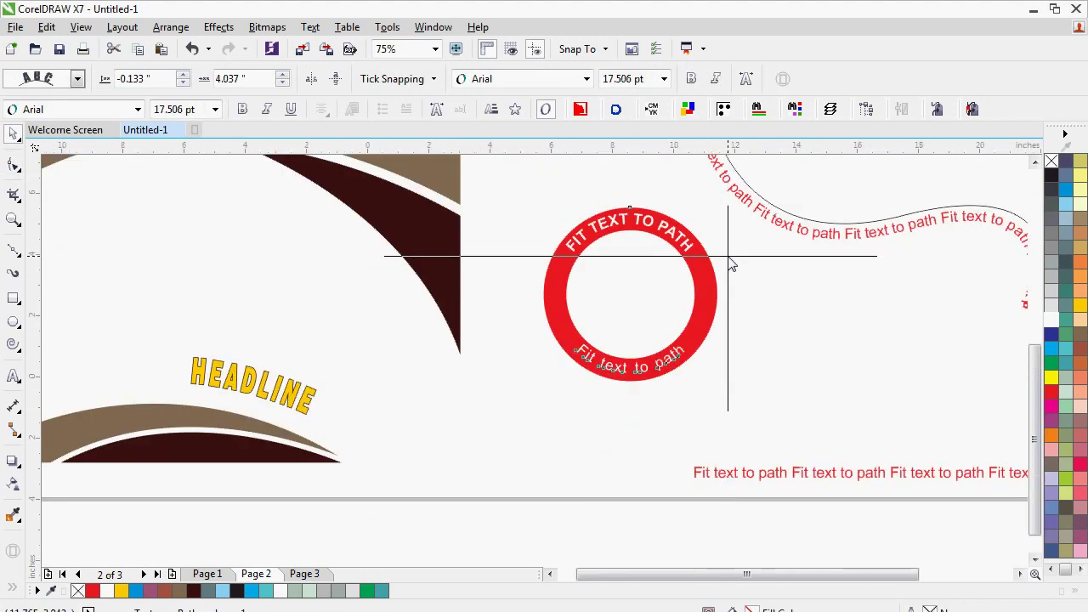
{"action": "scroll", "coordinate": [729, 260], "scroll_direction": "down", "scroll_amount": 2}
{"action": "scroll", "coordinate": [769, 327], "scroll_direction": "up", "scroll_amount": 1}
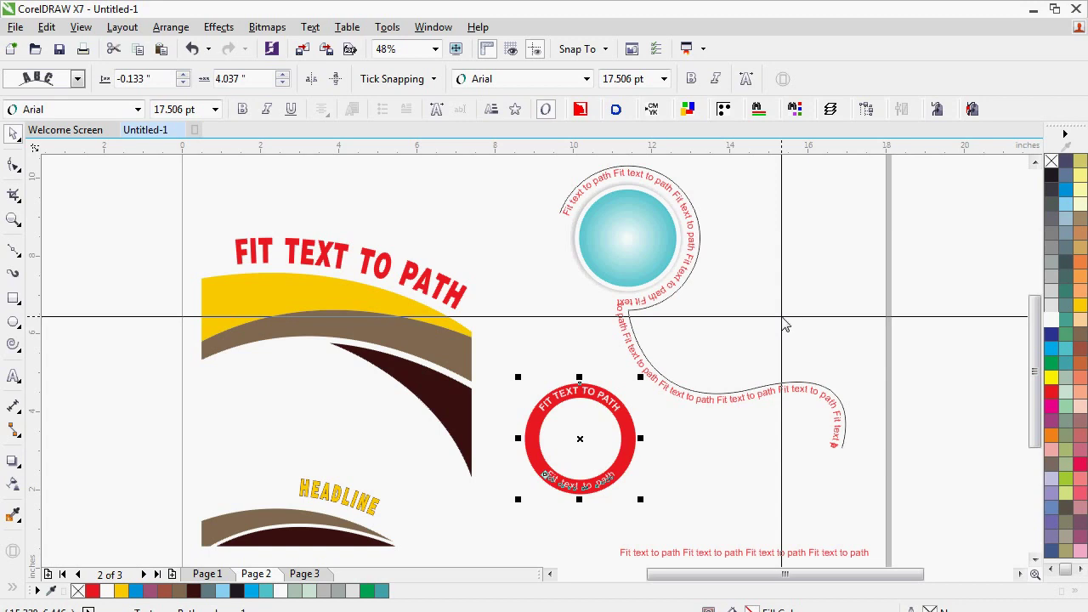
{"action": "key", "text": "F9"}
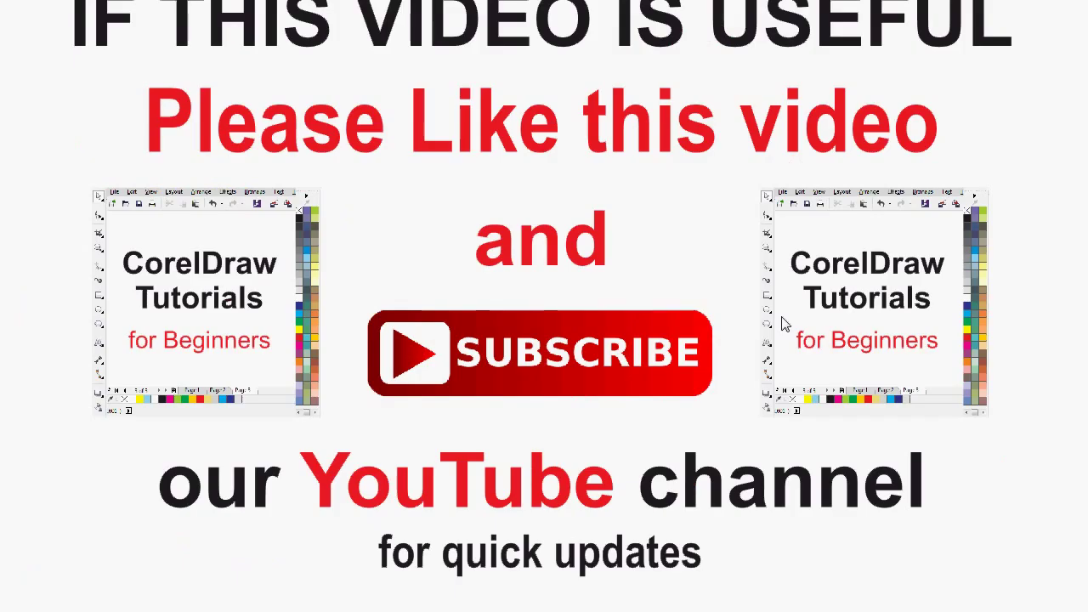
{"action": "key", "text": "Escape"}
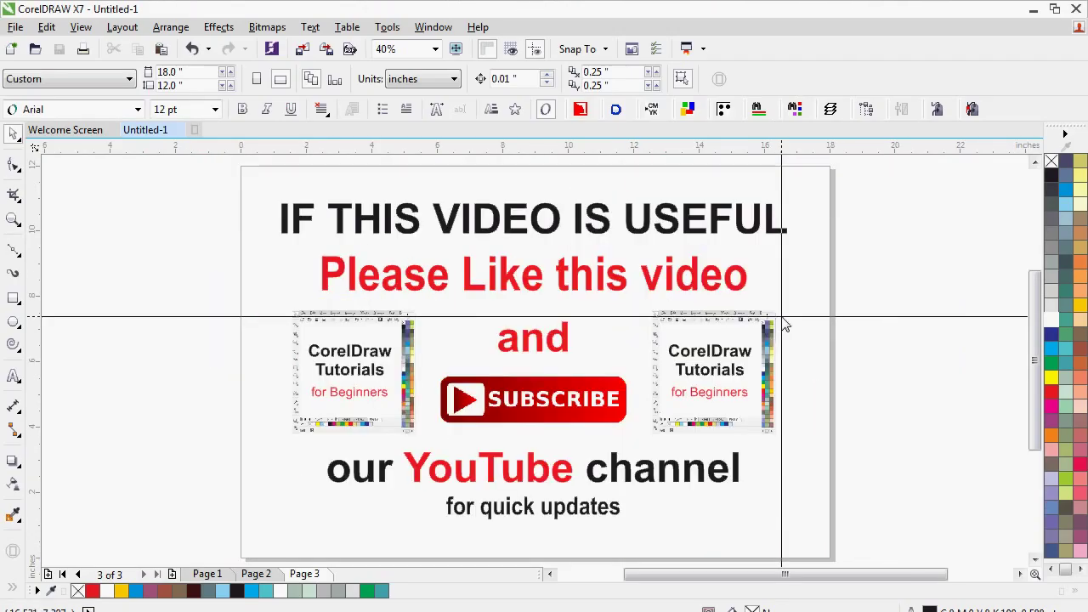
{"action": "key", "text": "F9"}
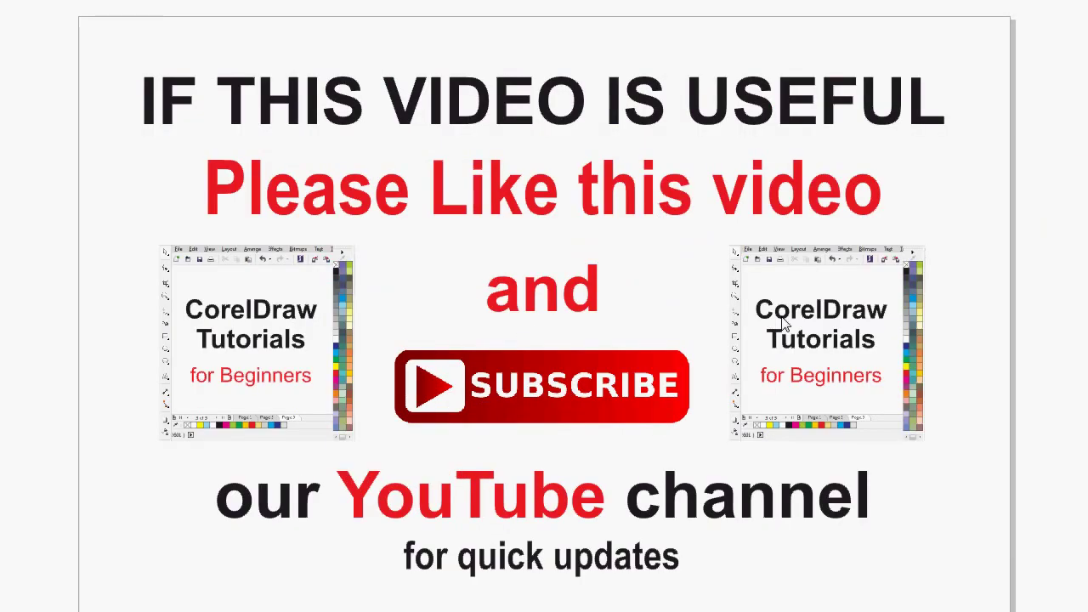